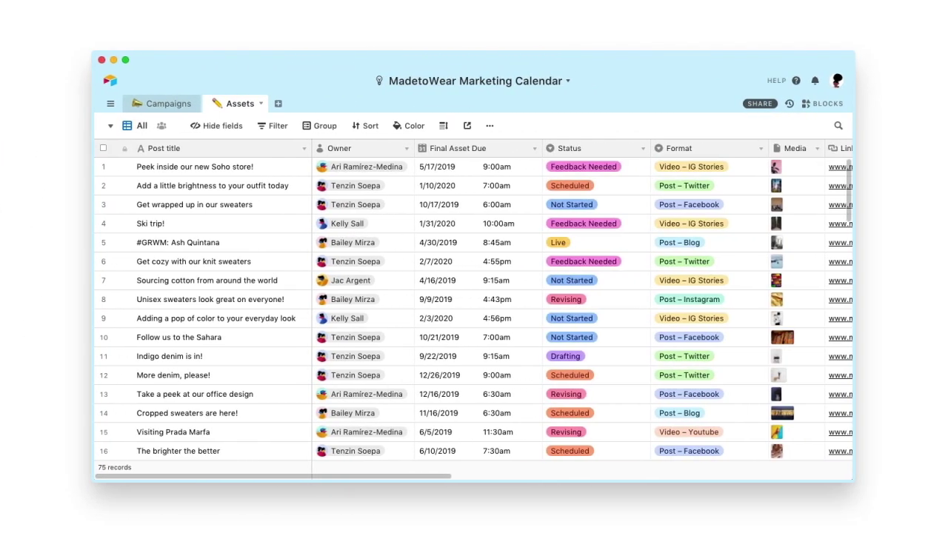
Step: Switch the Assets table to the Calendar view and move the "Peek inside our new Soho store!" launch from May 23 to May 22, 2019
left_click(111, 126)
left_click(182, 178)
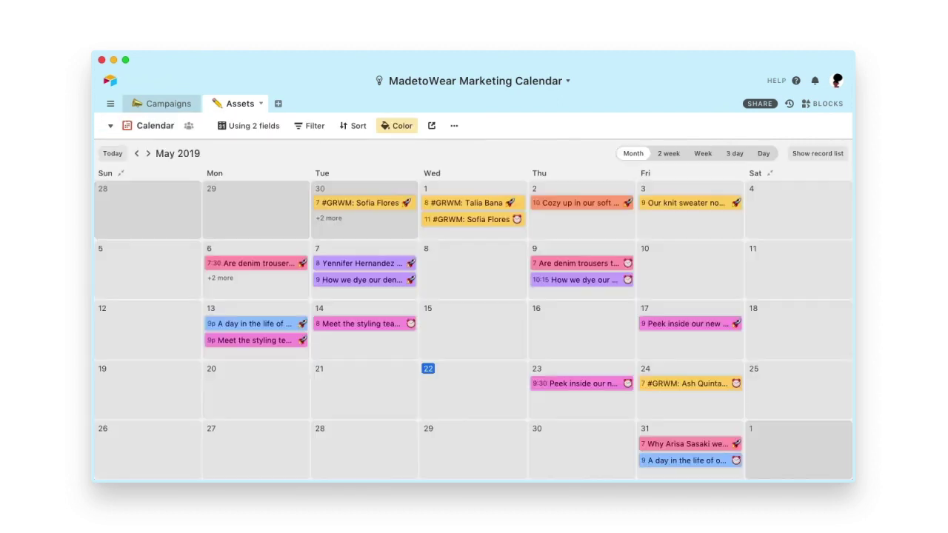
left_click_drag(578, 385, 500, 391)
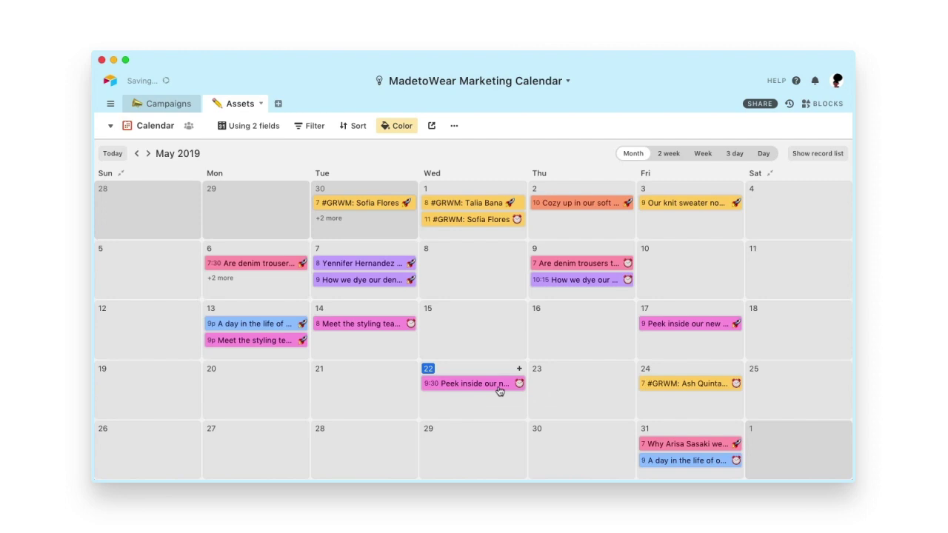
Step: Expand the "Peek inside our new Soho store!" record on May 22, set its status to Scheduled, and close it
left_click(453, 388)
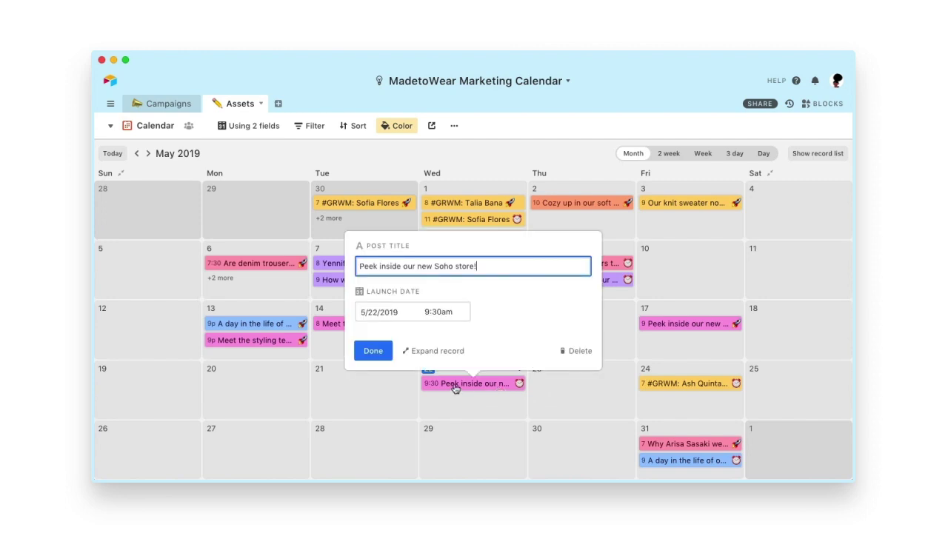
left_click(437, 353)
left_click(450, 266)
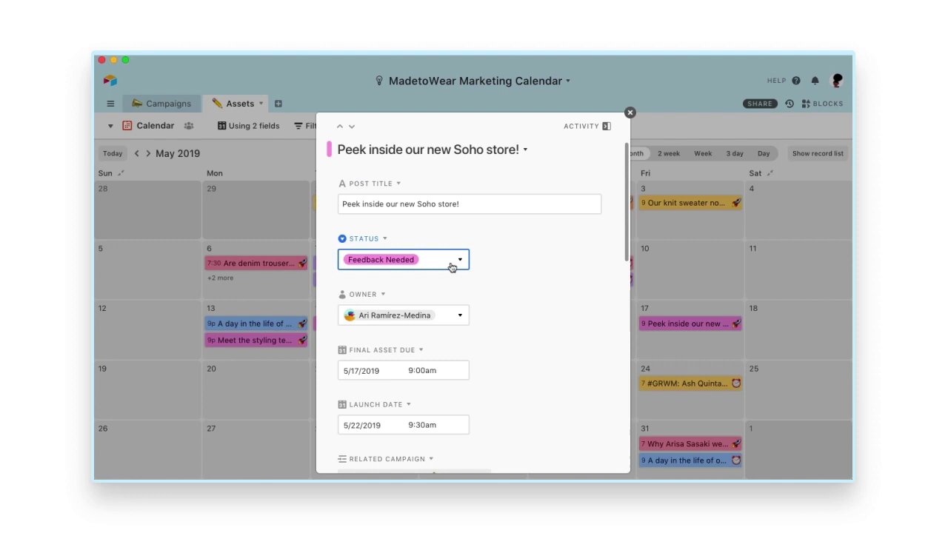
left_click(434, 400)
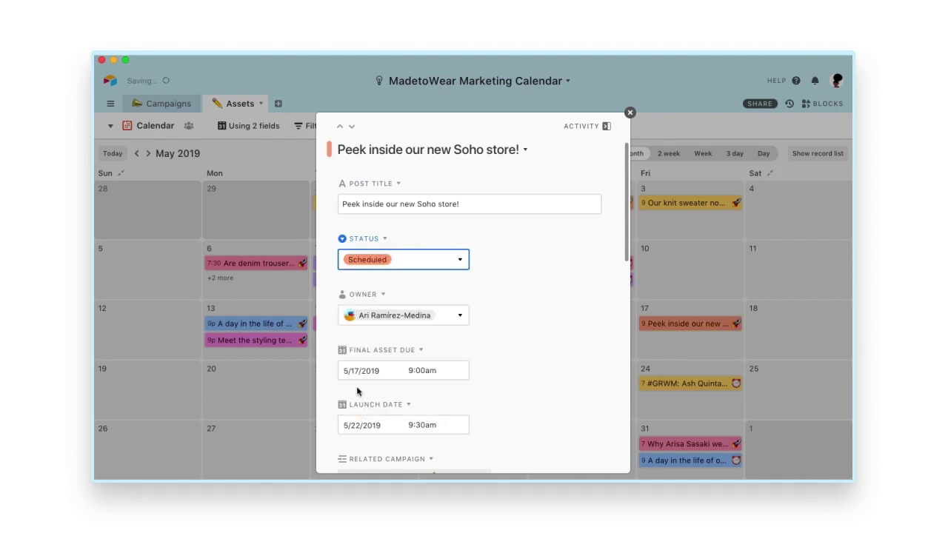
left_click(278, 413)
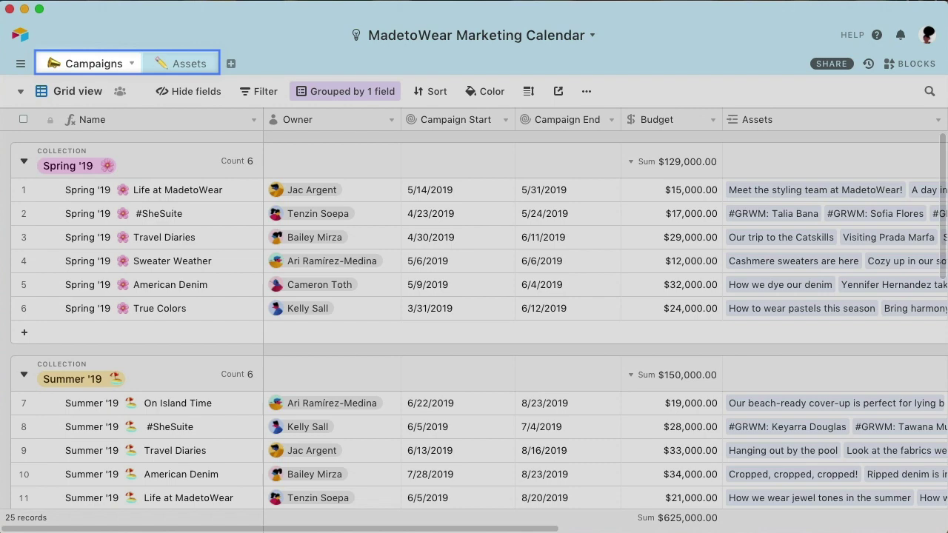
Step: Look through the Assets and Campaigns tables, ending on the Assets table
left_click(178, 64)
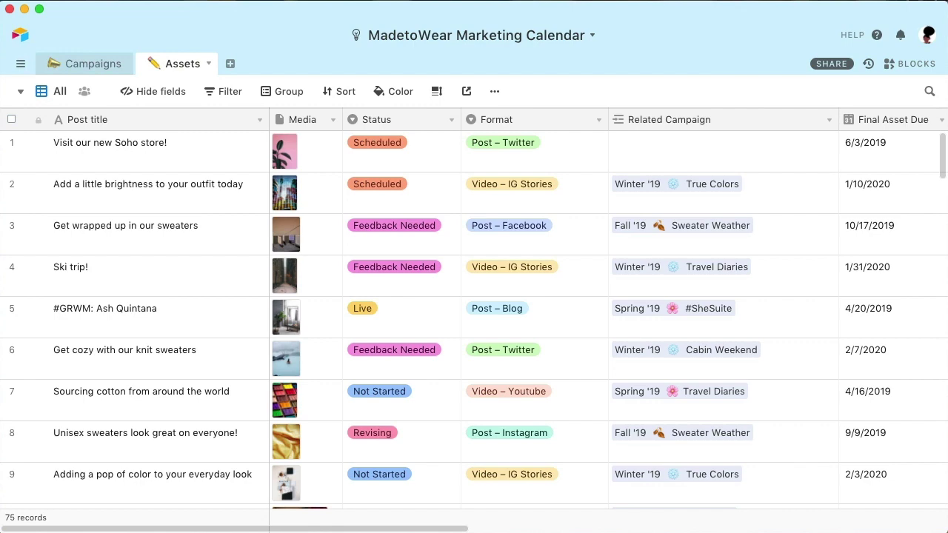
left_click(74, 66)
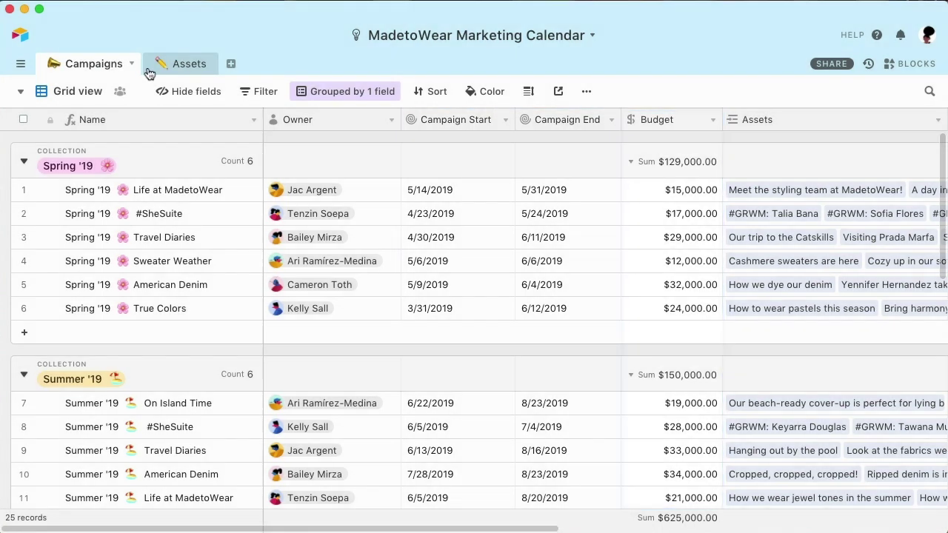
left_click(178, 63)
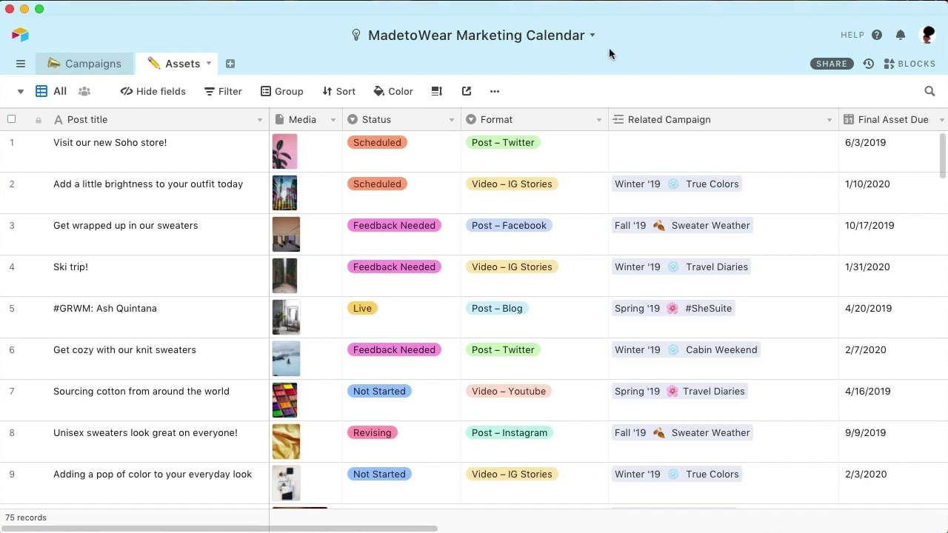
Step: Link the "Visit our new Soho store!" post to the Spring '19 Life at MadetoWear campaign
left_click(619, 152)
left_click(619, 143)
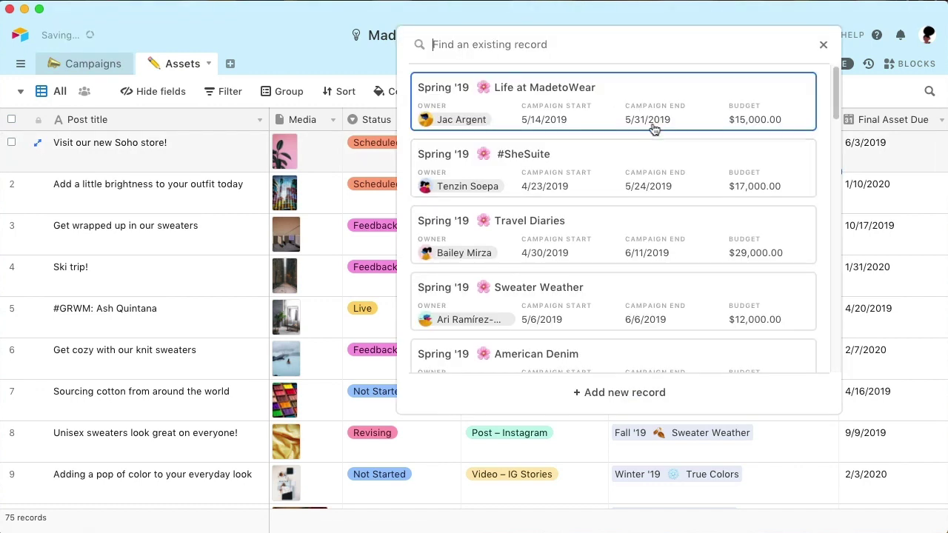
left_click(677, 114)
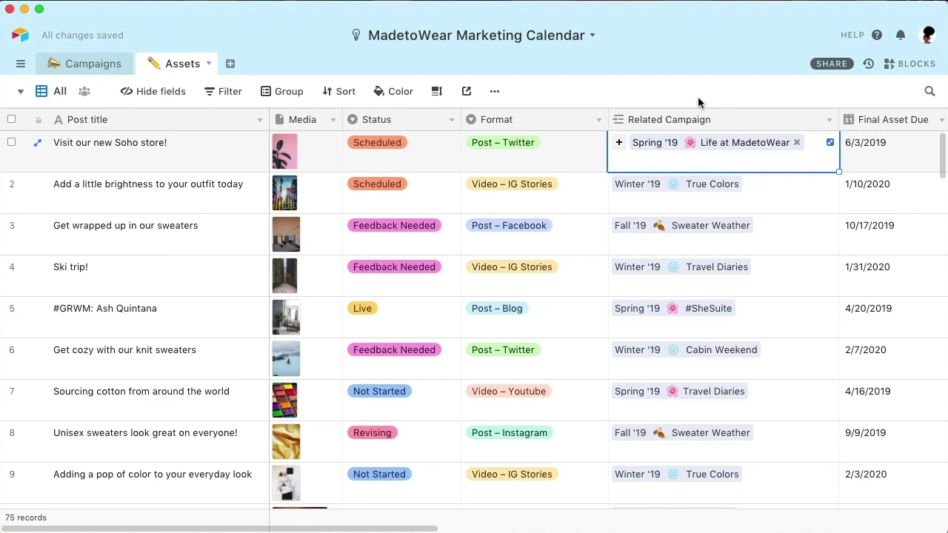
Step: Open the linked Spring '19 Life at MadetoWear campaign record, review its linked assets, and close it
left_click(691, 147)
left_click_drag(667, 141, 666, 244)
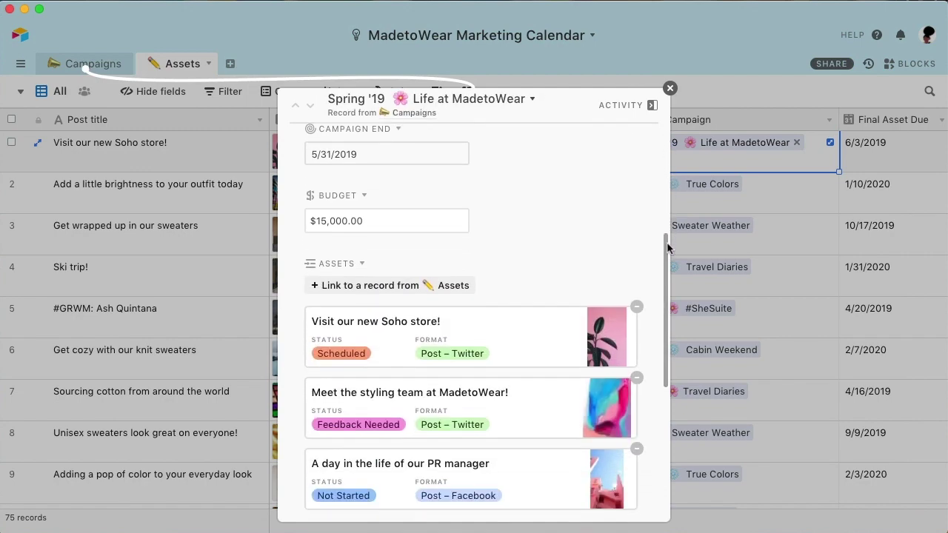
left_click(669, 89)
key("Escape")
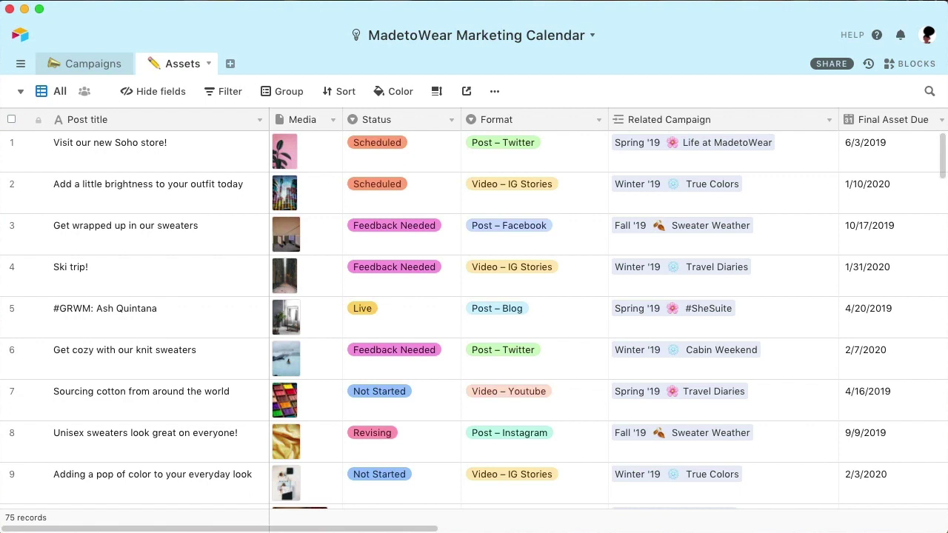
Step: Insert a checkbox field named "Budget approved?" right after Status and tick it for posts 1, 2, 5 and 8
left_click(452, 119)
left_click(423, 269)
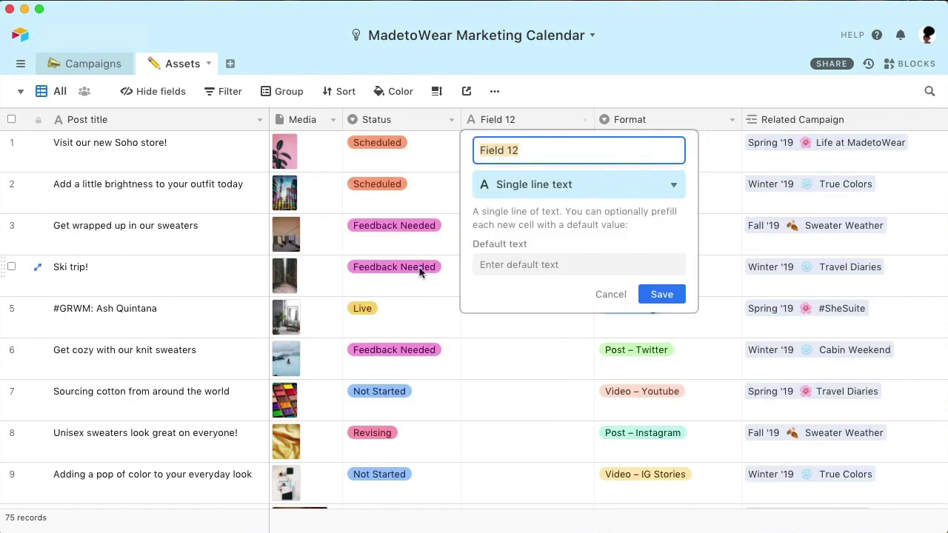
type("Budget approved?")
key("Tab")
type("che")
key("Return")
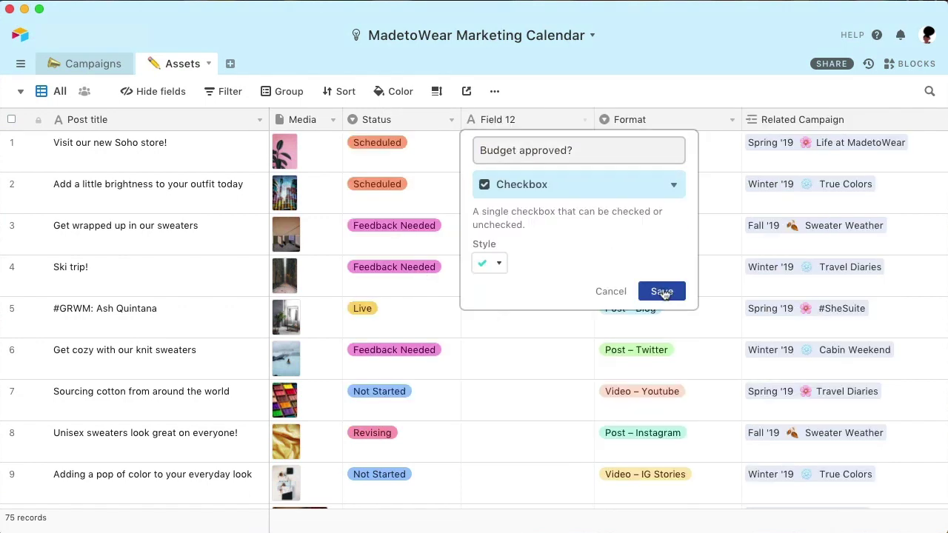
left_click(662, 290)
left_click(526, 143)
left_click(527, 184)
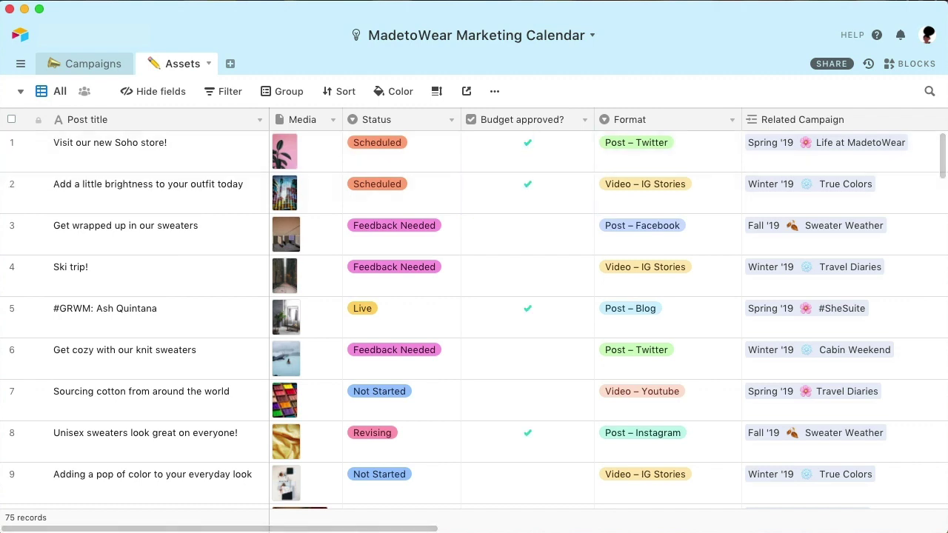
Step: Add the option "Video - IGTV" to the Format single select field and save it
double_click(672, 123)
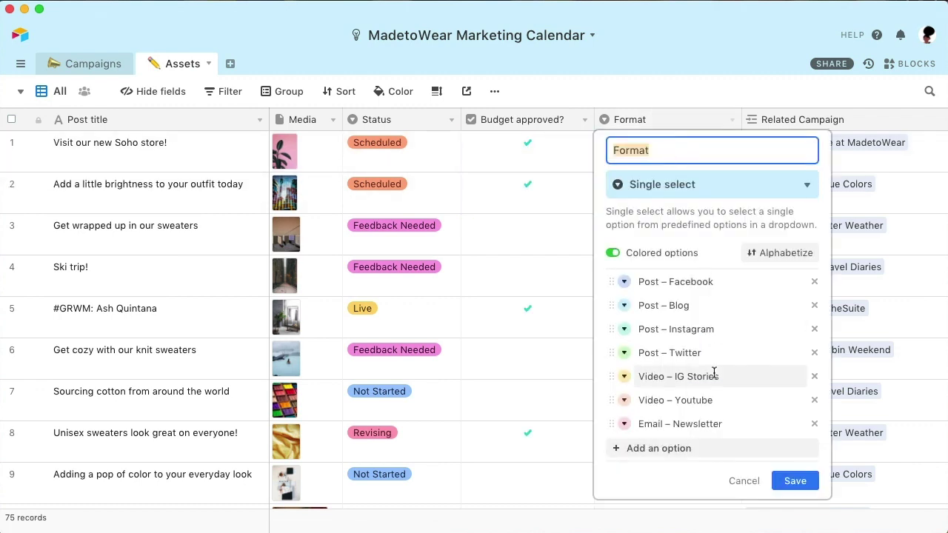
left_click(685, 451)
type("Video - IGTV")
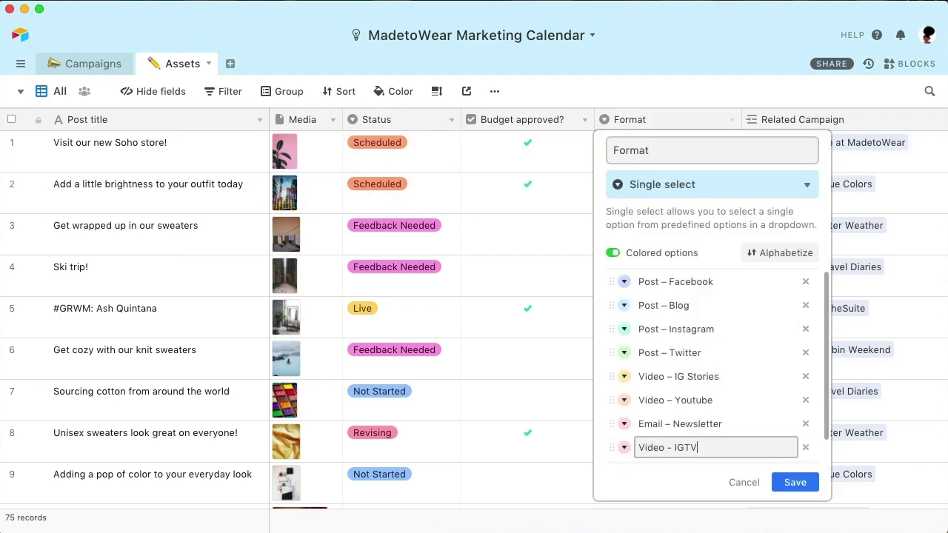
left_click(794, 483)
Step: Set the format of "Add a little brightness to your outfit today" and "Ski trip!" to Video - IGTV
double_click(708, 199)
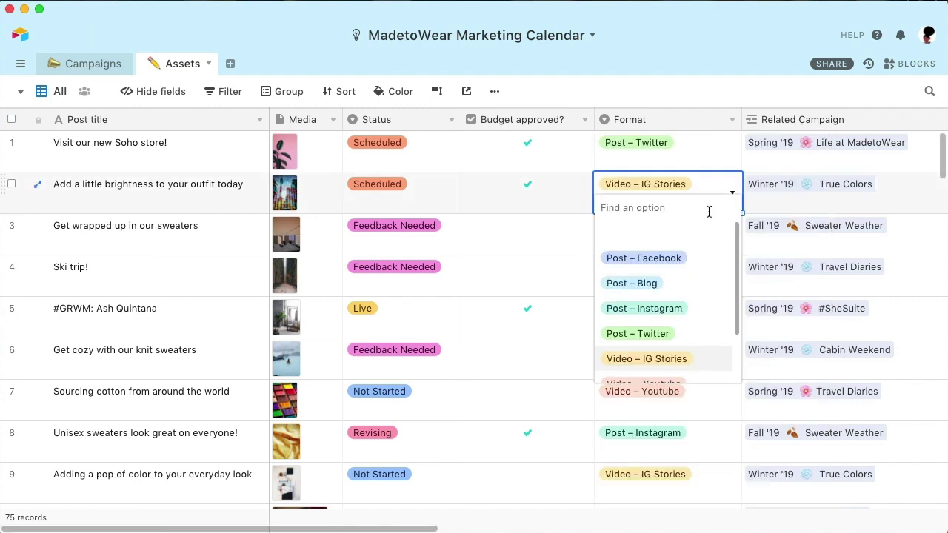
scroll(688, 326, "down", 2)
left_click(689, 370)
left_click(712, 294)
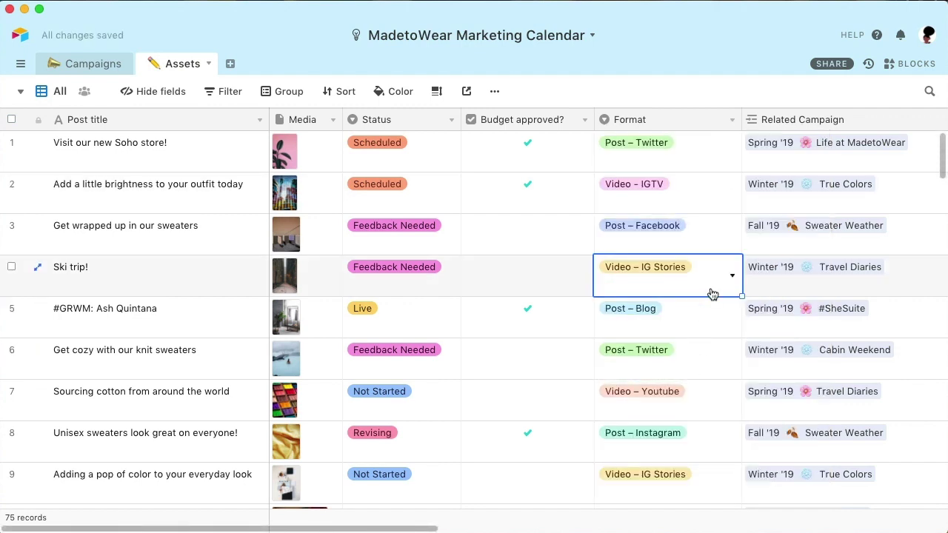
left_click(712, 294)
scroll(696, 359, "down", 2)
left_click(682, 453)
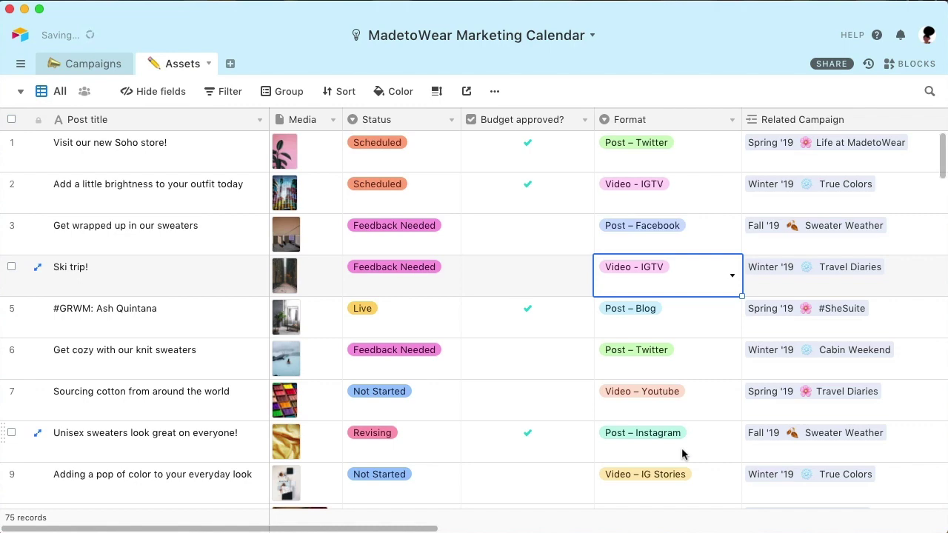
key("Escape")
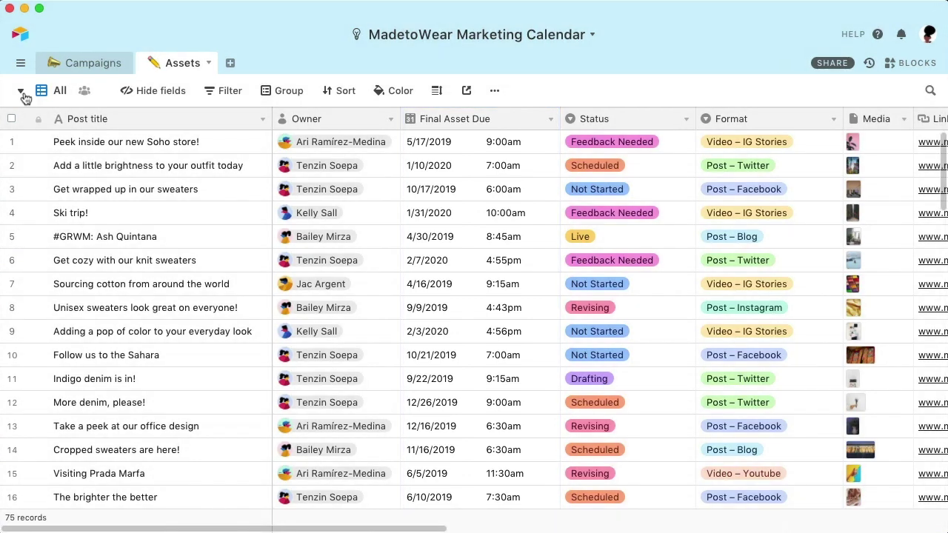
Step: Open the Calendar view of the assets and reschedule the May 23 Soho store post to May 22
left_click(22, 91)
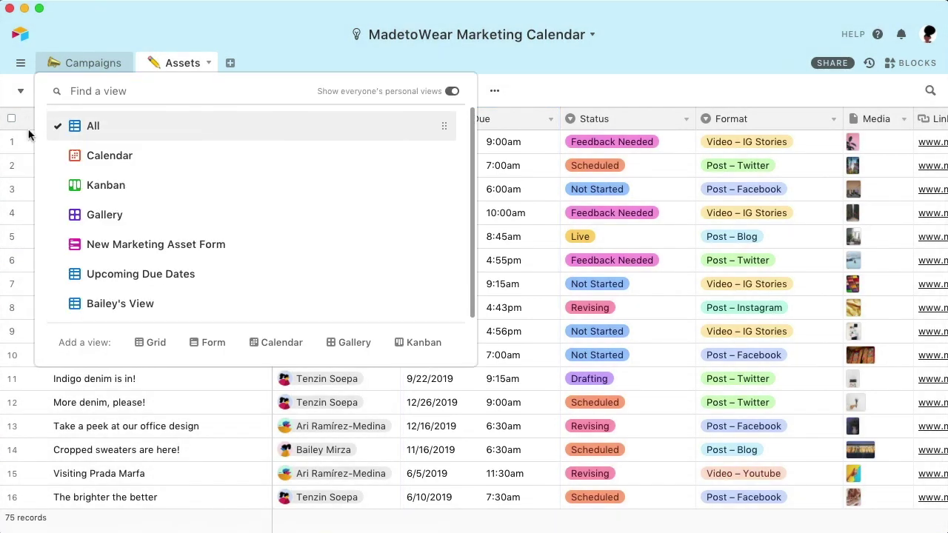
left_click(59, 159)
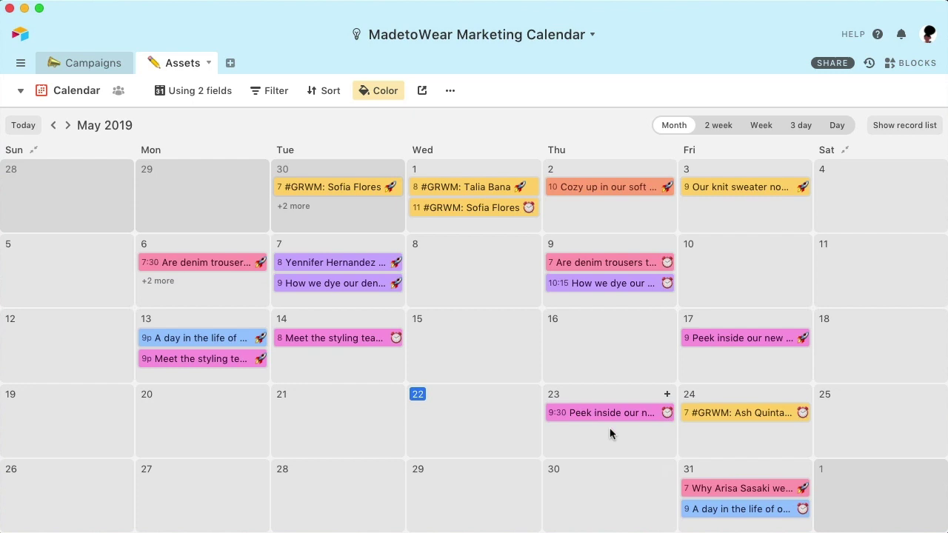
left_click_drag(607, 413, 508, 423)
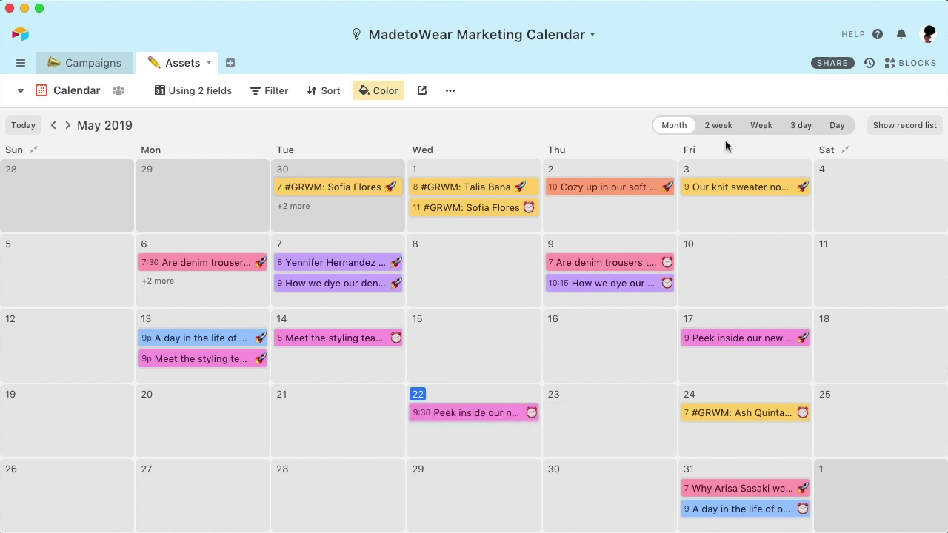
Step: View the calendar by 2 week, week, 3 day and day, return to month, and check the record coloring setting
left_click(716, 128)
left_click(750, 127)
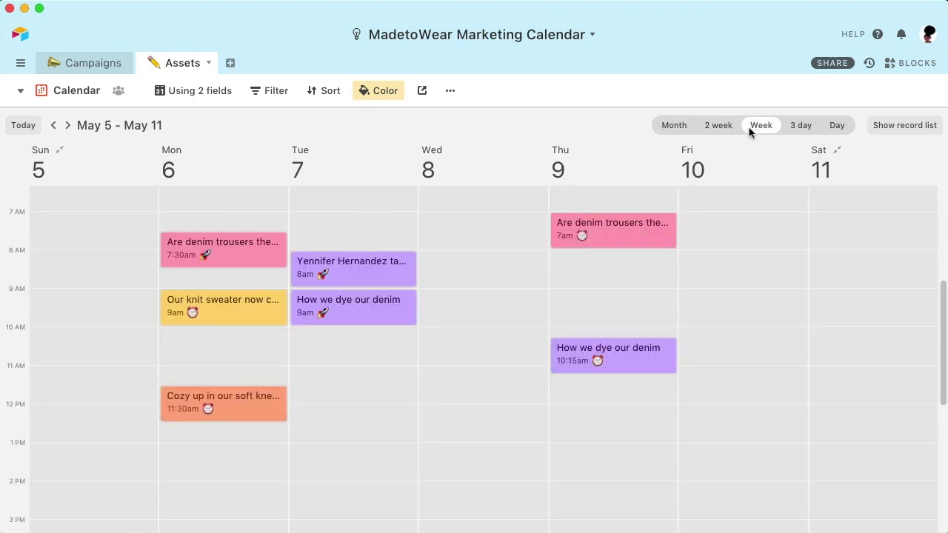
left_click(789, 126)
left_click(827, 126)
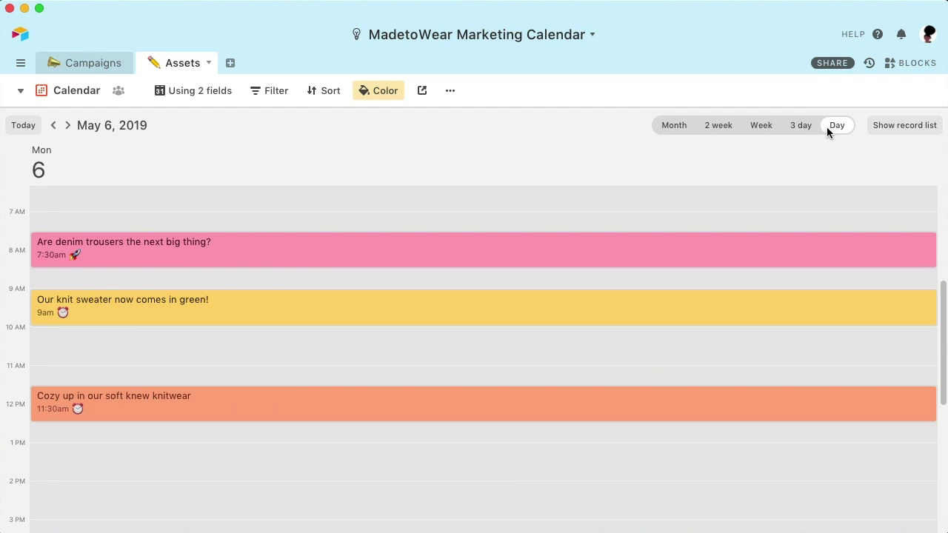
left_click(674, 128)
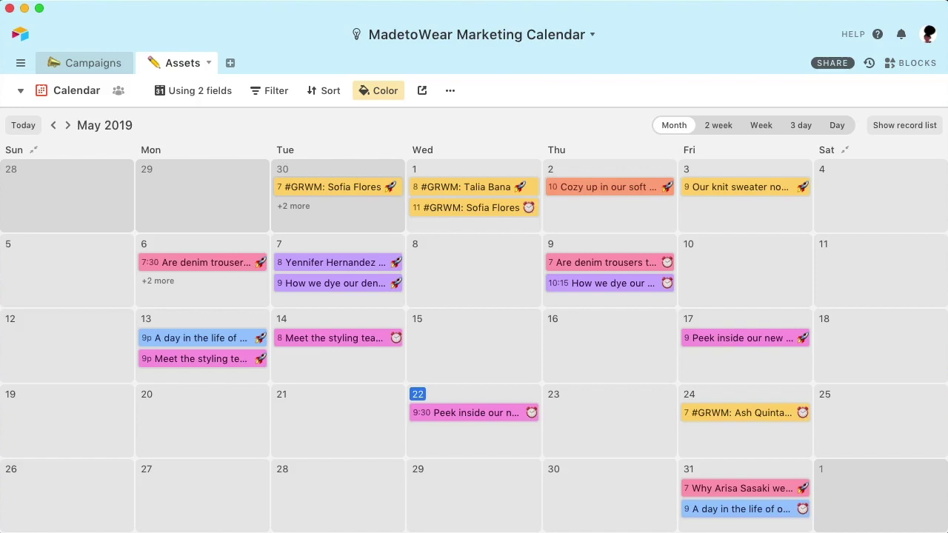
left_click(395, 94)
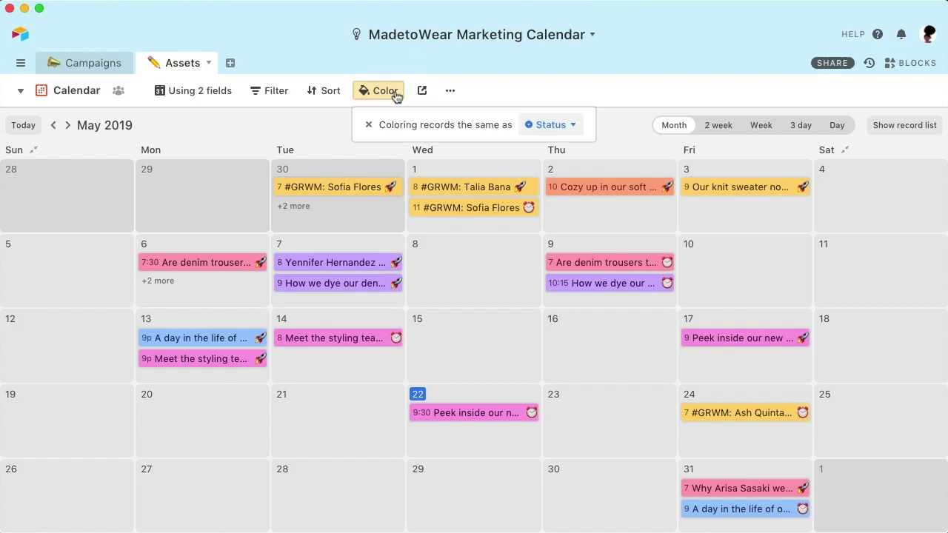
left_click(450, 427)
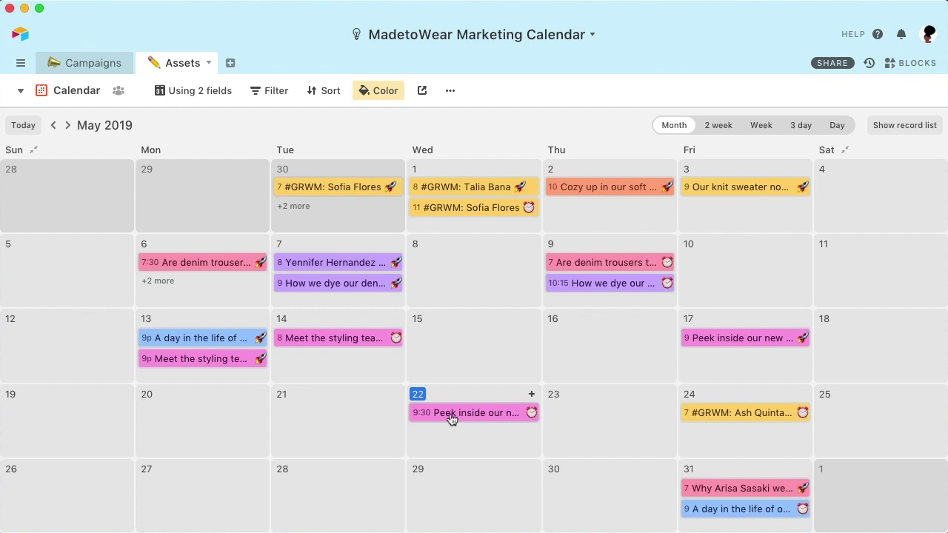
Step: Open the full record of the May 22 Soho store post, change its status to Scheduled, and return to the calendar
left_click(451, 417)
left_click(428, 374)
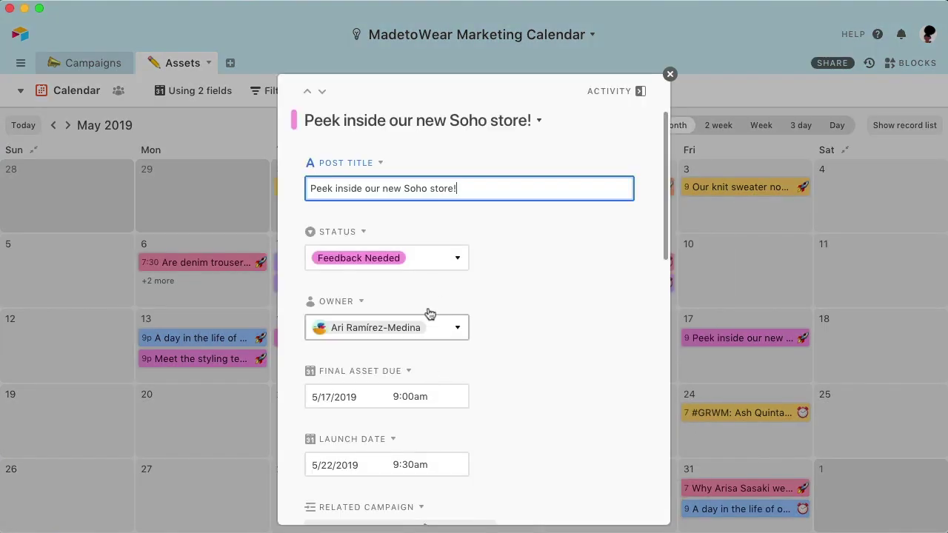
left_click(447, 267)
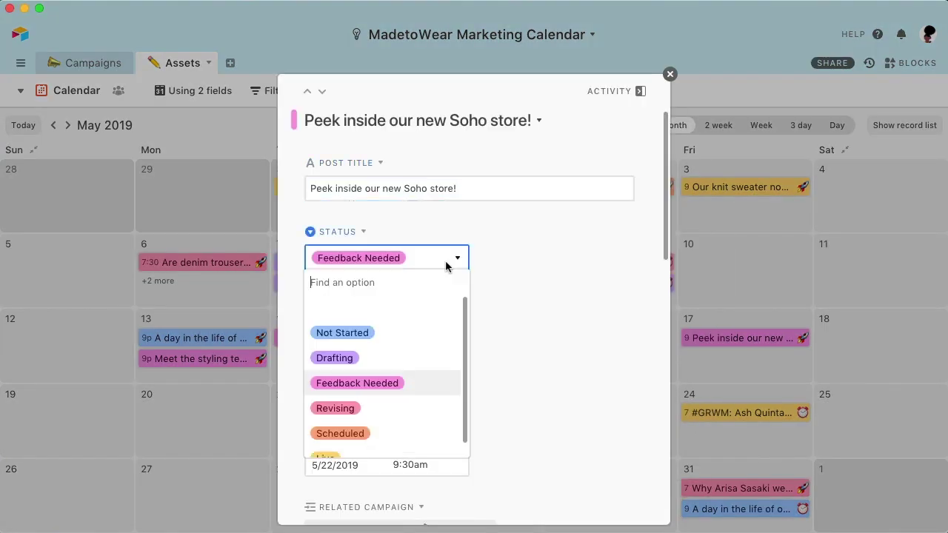
left_click(418, 434)
left_click(232, 451)
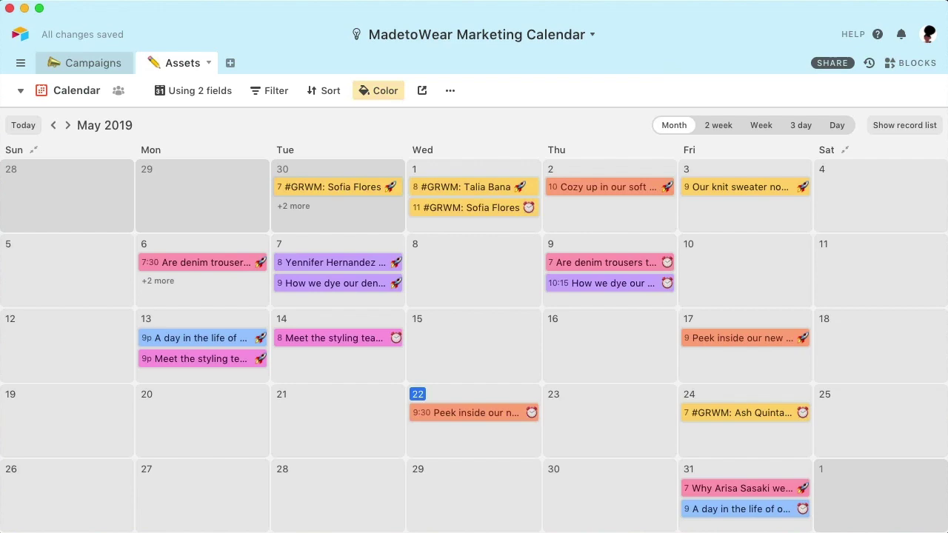
Step: Switch the Assets table to the Kanban view
left_click(21, 92)
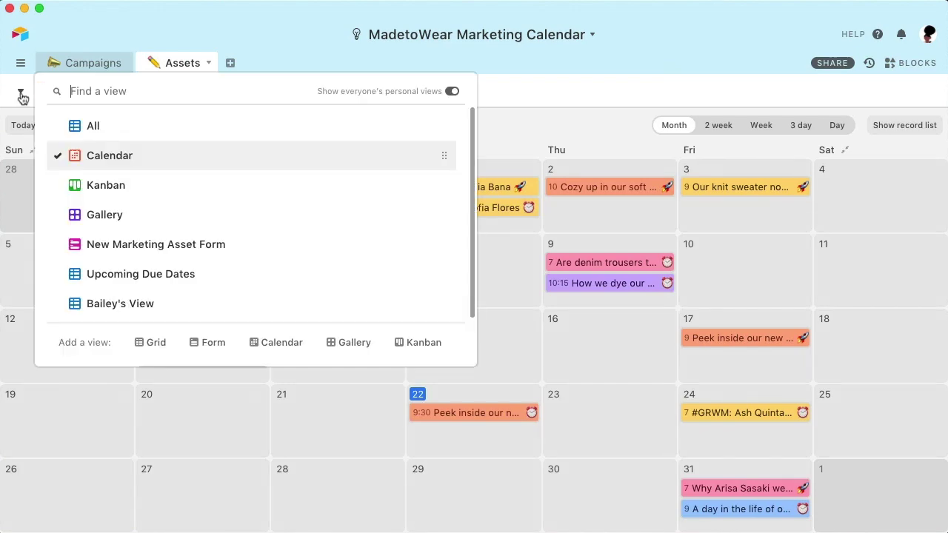
left_click(54, 192)
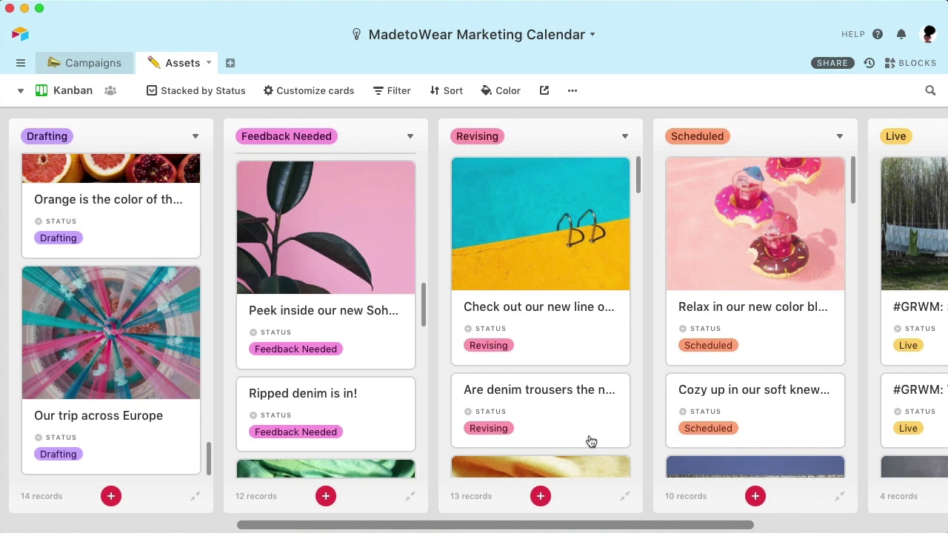
Step: Move the "Check out our new line" card from Revising to Scheduled and switch the assets to the Gallery view
left_click_drag(559, 334, 760, 332)
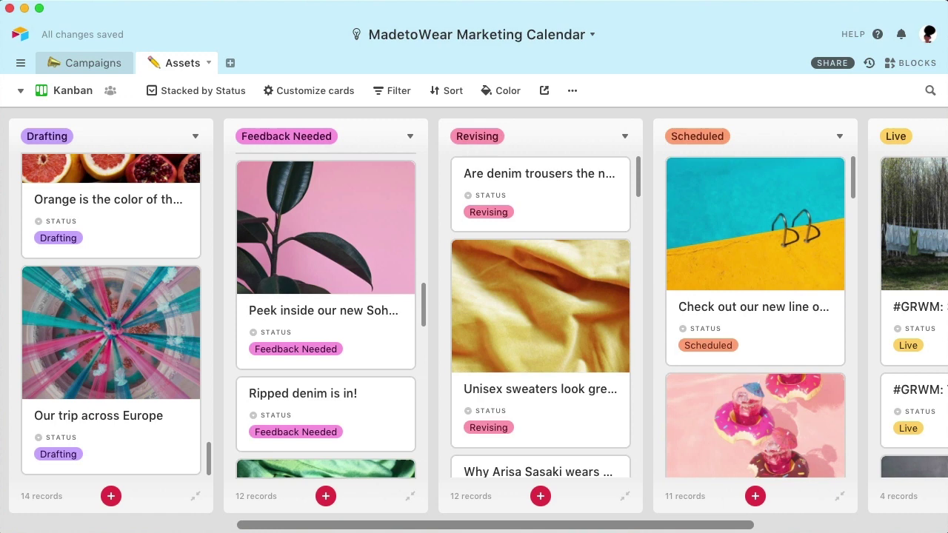
left_click(20, 90)
left_click(104, 215)
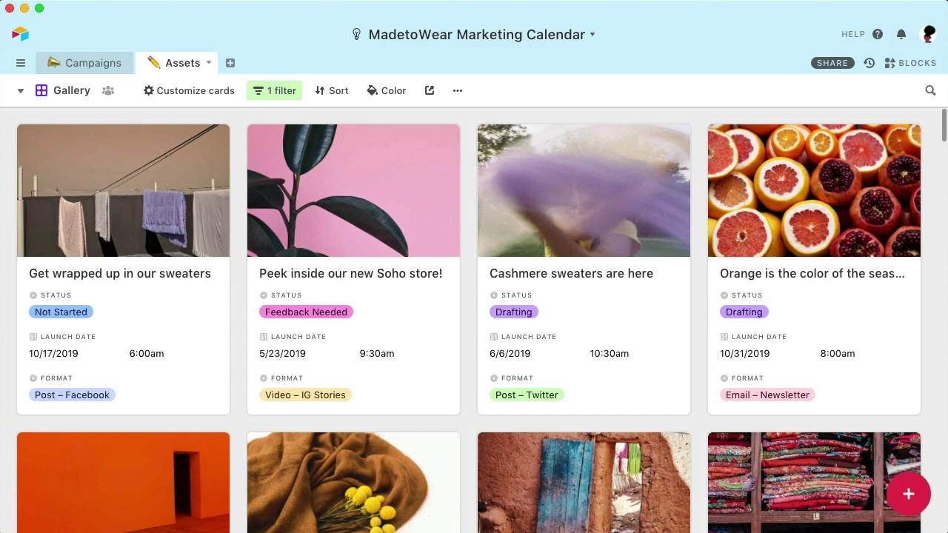
Step: Open the New Marketing Asset Form view and look over the form's layout
left_click(21, 92)
left_click(47, 256)
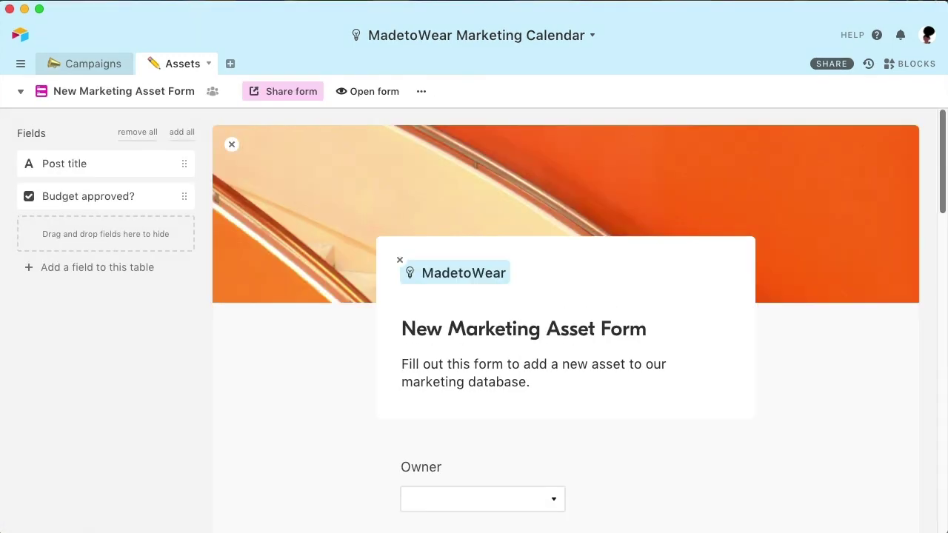
mouse_move(940, 152)
left_mouse_down()
mouse_move(941, 232)
mouse_move(938, 140)
left_mouse_up()
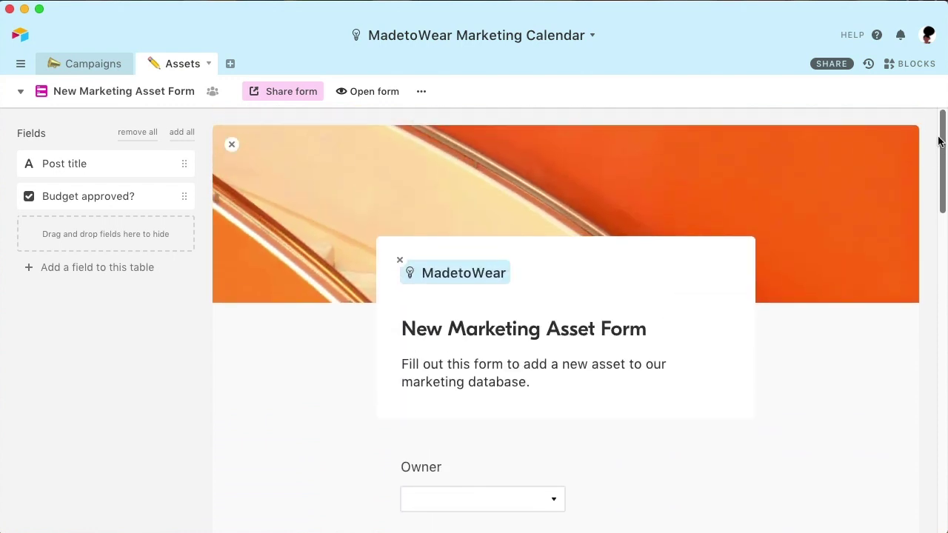
Step: Create a new grid view in the Assets table
left_click(21, 93)
mouse_move(144, 349)
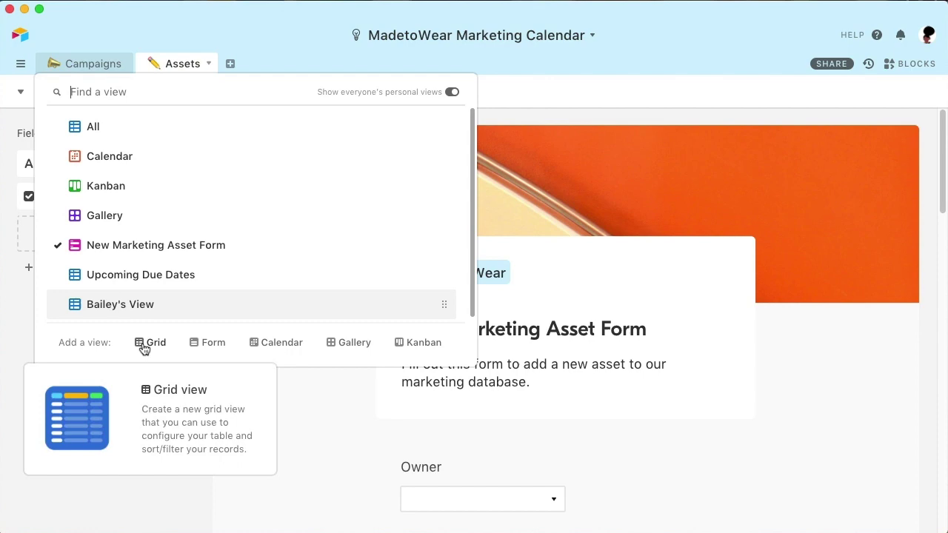
left_click(141, 347)
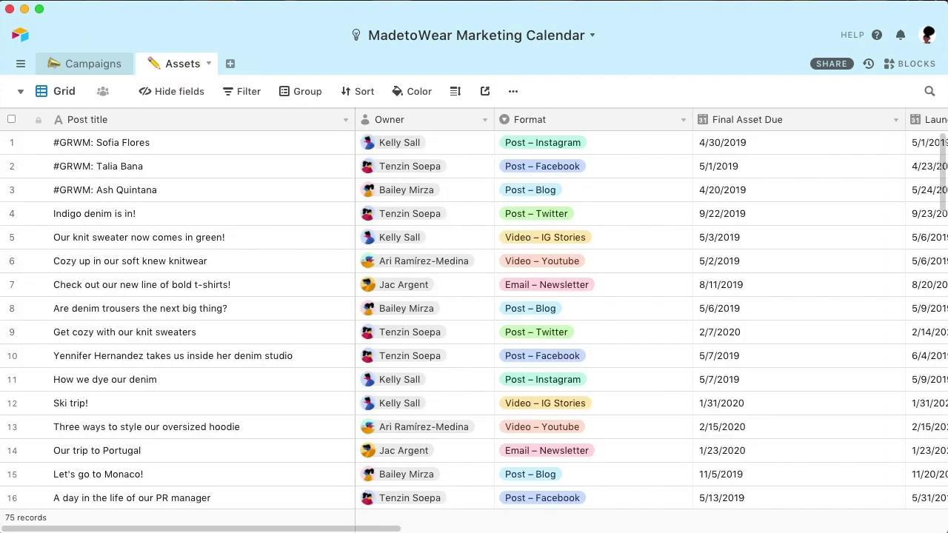
Step: Filter the new grid to records whose Final Asset Due is within the next 30 days
left_click(241, 93)
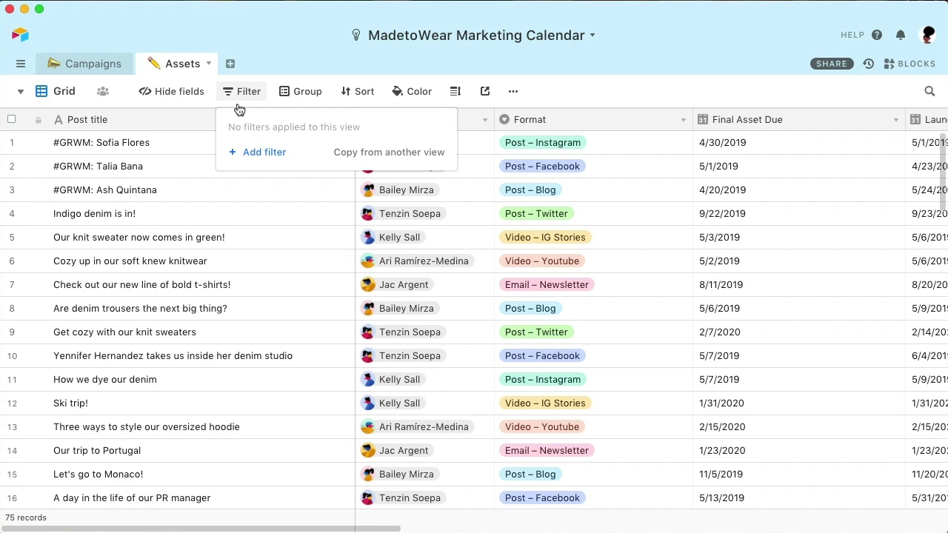
left_click(259, 157)
left_click(310, 126)
left_click(308, 249)
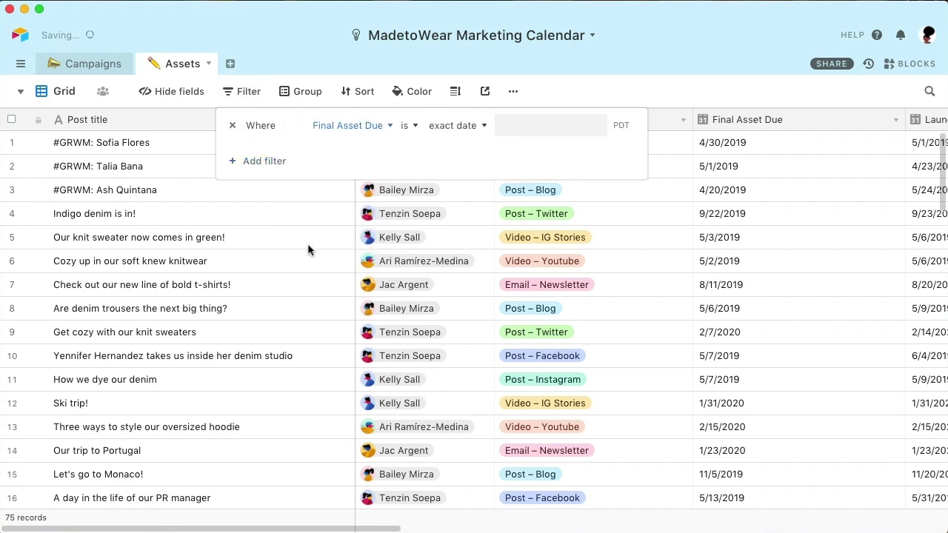
left_click(407, 126)
left_click(419, 194)
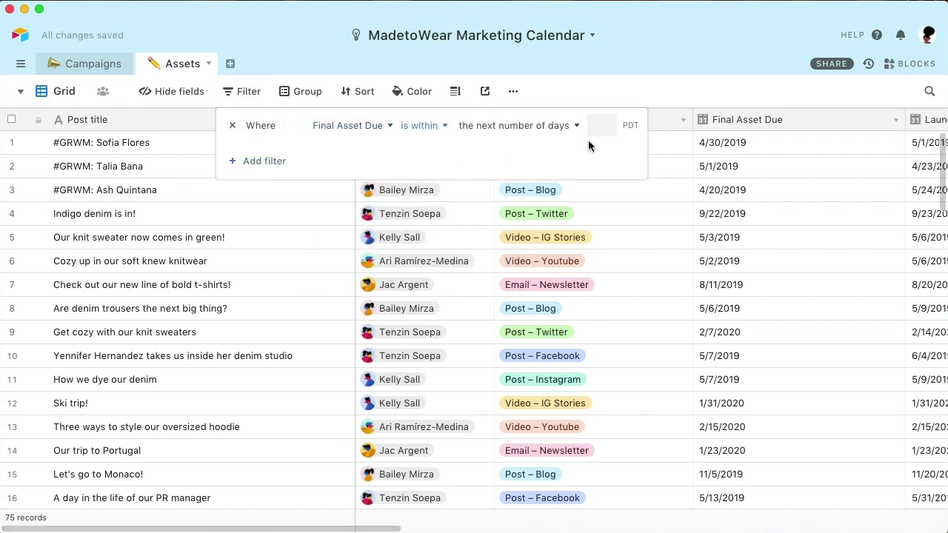
type("30")
left_click(630, 89)
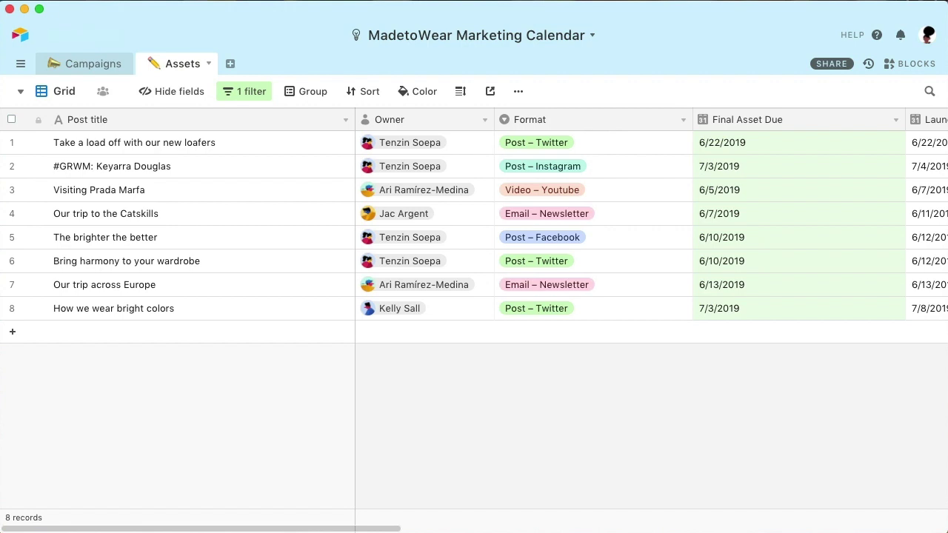
Step: Rename the new grid view "Due Within 30 Days"
double_click(73, 97)
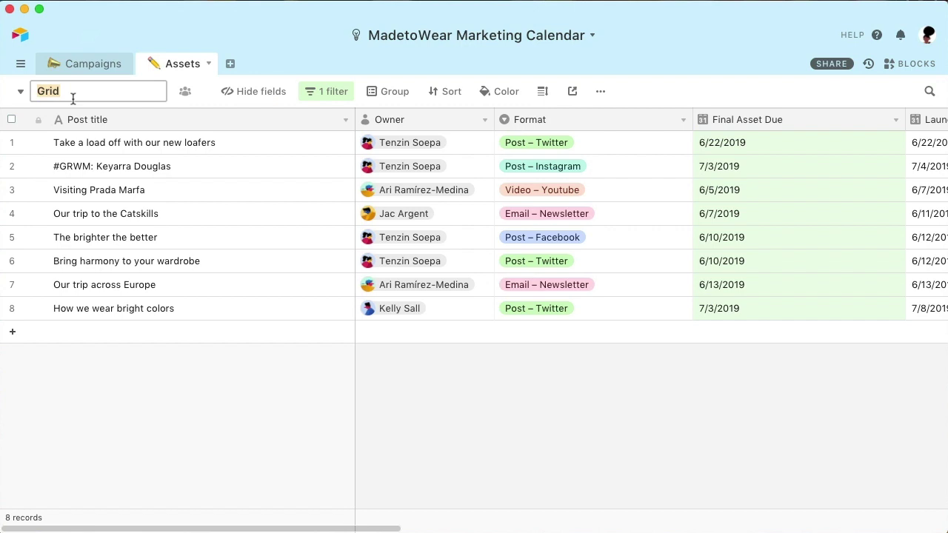
key("BackSpace")
type("Due Within 30 Days")
key("Return")
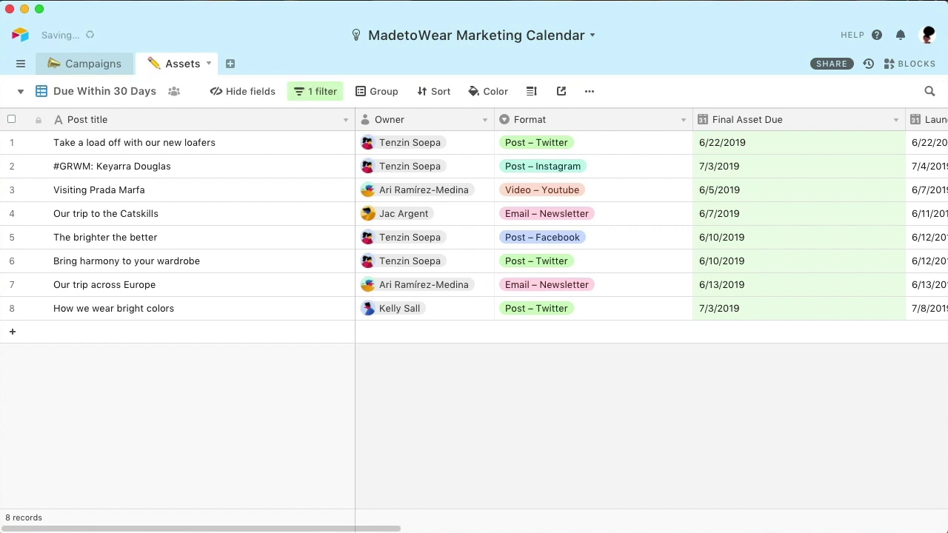
Step: Look through the Social Media Team View, a team member's personal view, Facebook Pipeline and Instagram Post Gallery
left_click(20, 93)
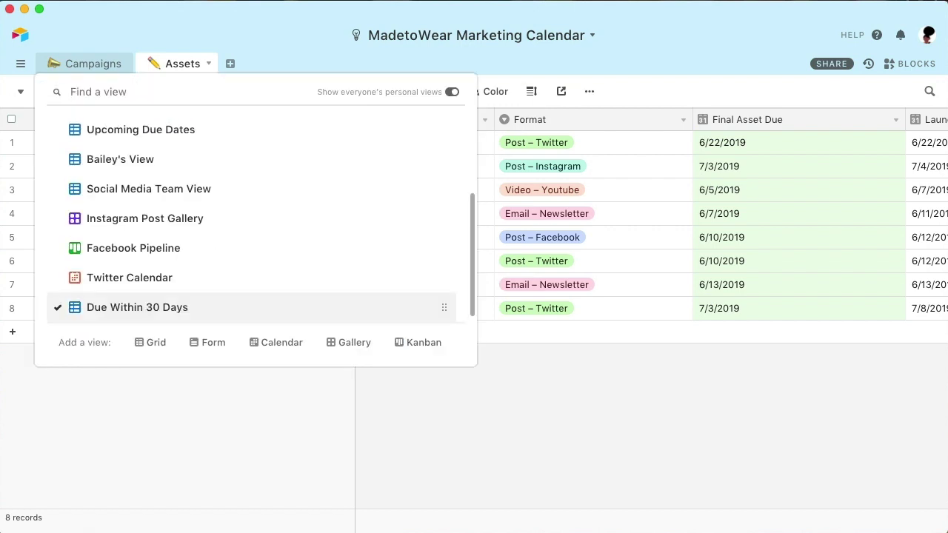
left_click(75, 191)
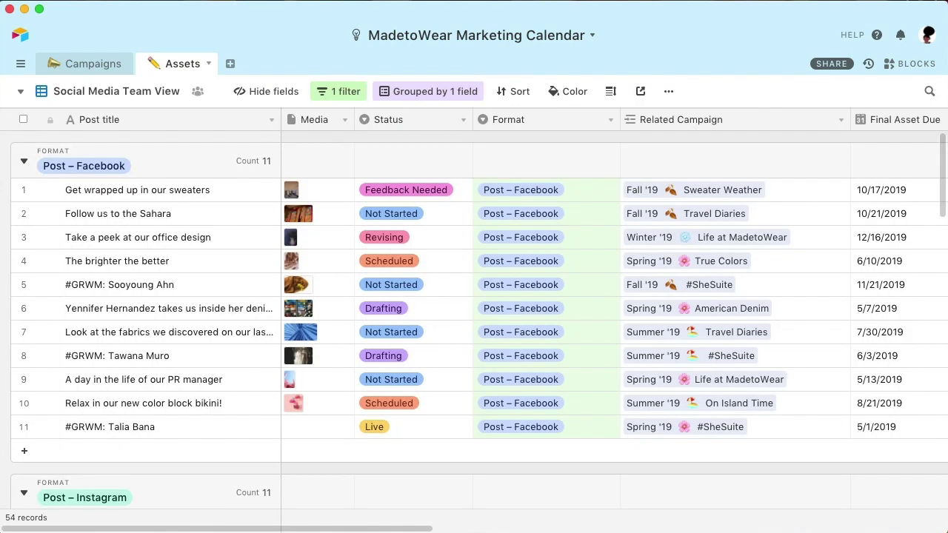
left_click(20, 92)
left_click(111, 278)
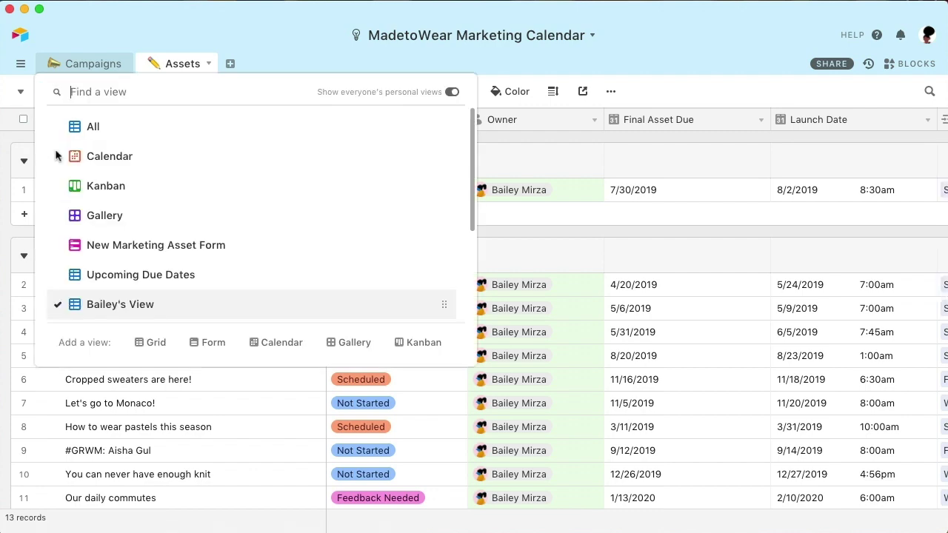
scroll(67, 190, "down", 4)
left_click(74, 243)
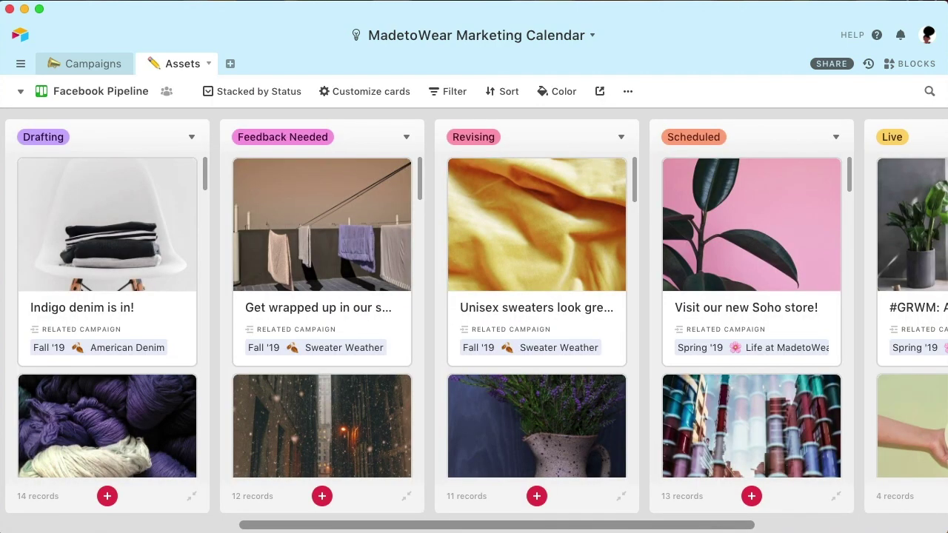
left_click(21, 91)
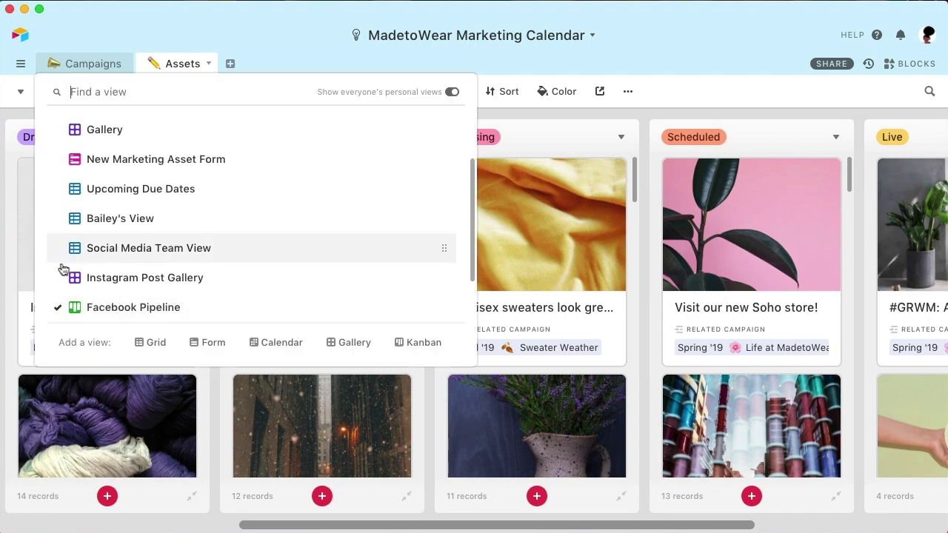
left_click(65, 277)
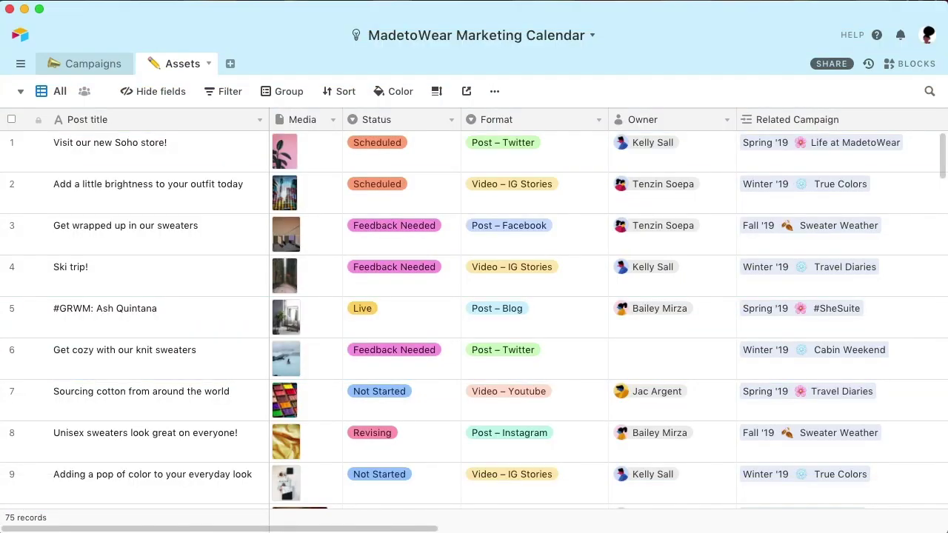
Step: In the full "Get cozy with our knit sweaters" record, comment "Can I assign this post to you?" mentioning a teammate, and close the record
left_click(39, 352)
left_click(632, 93)
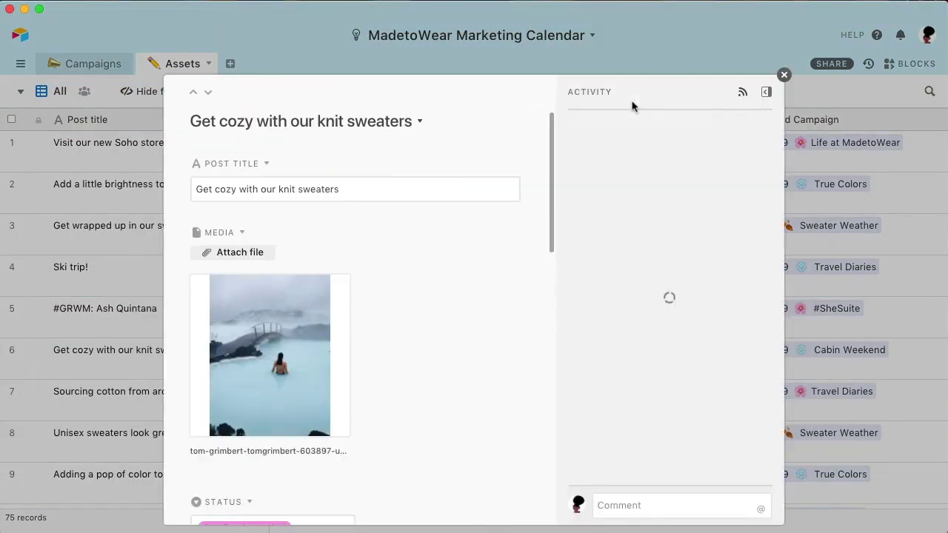
left_click(622, 492)
type("@Pie")
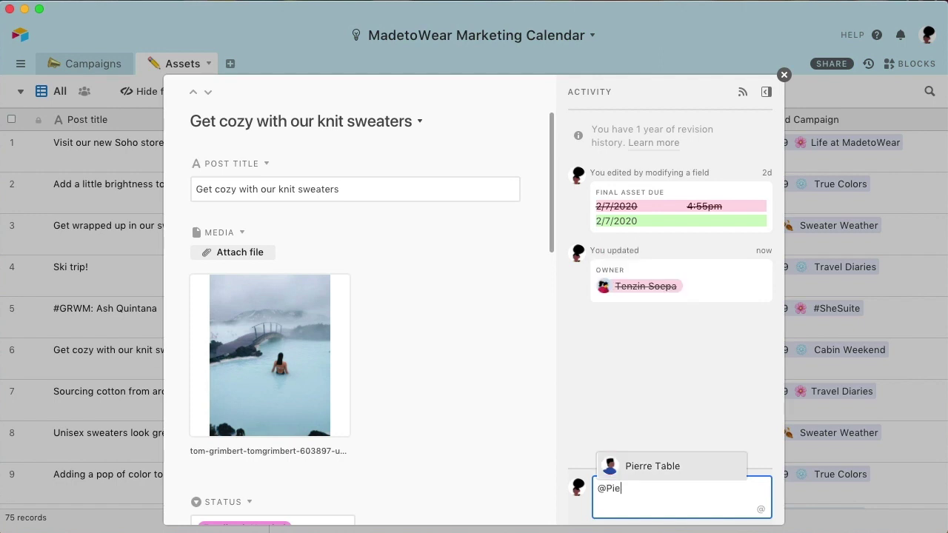
key("Return")
type("Can I assign this post to you?")
key("Return")
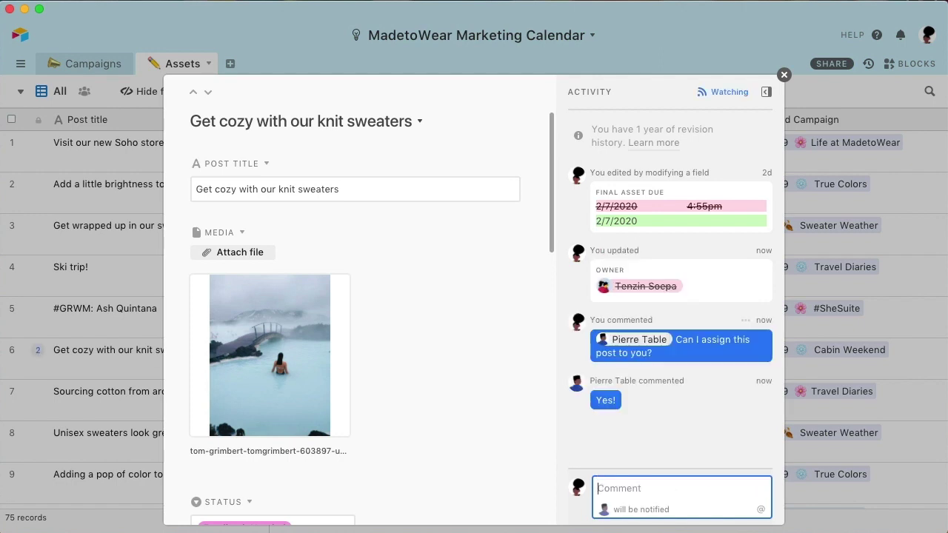
left_click(783, 74)
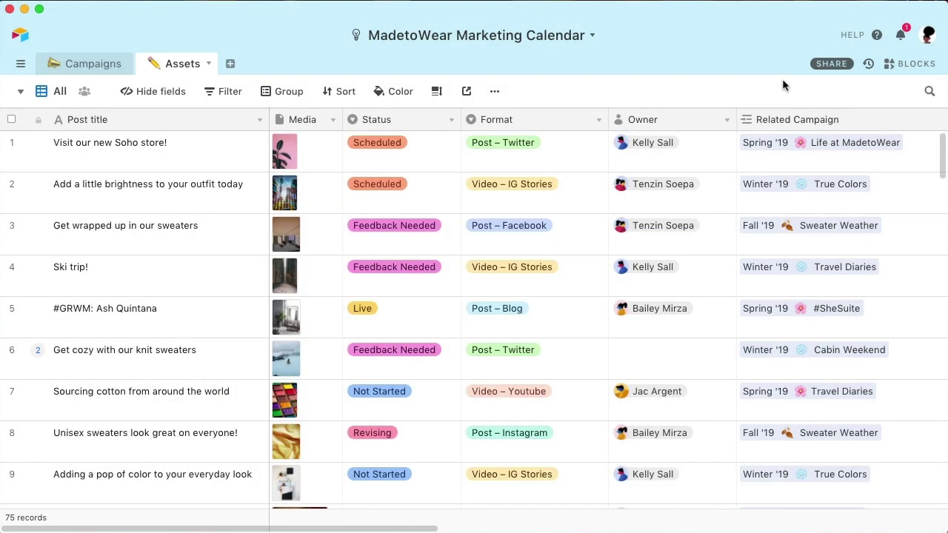
Step: Assign the mentioned teammate as Owner of the "Get cozy with our knit sweaters" record
left_click(683, 348)
type("pier")
key("Return")
key("Escape")
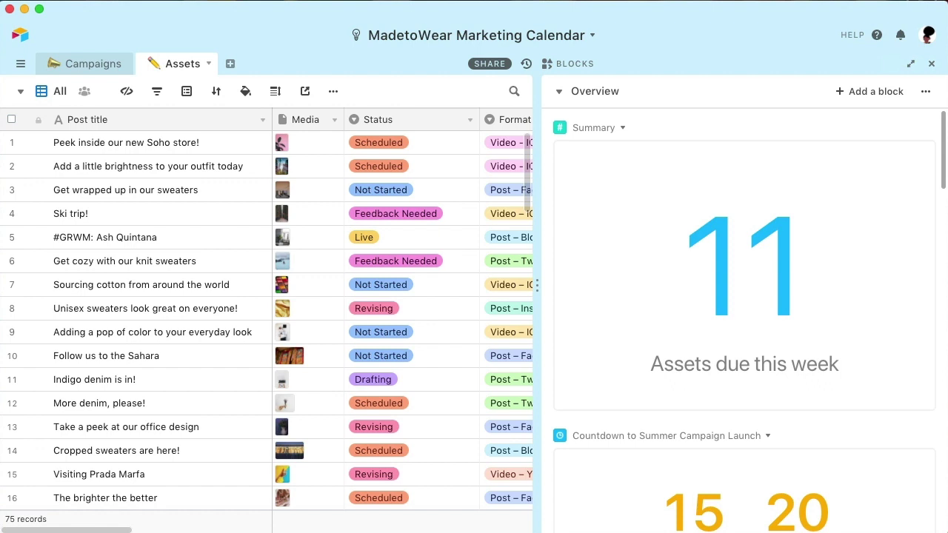
Step: Look over the blocks in the Overview dashboard and examine the campaign timeline in the Gantt block
left_click_drag(940, 144, 935, 378)
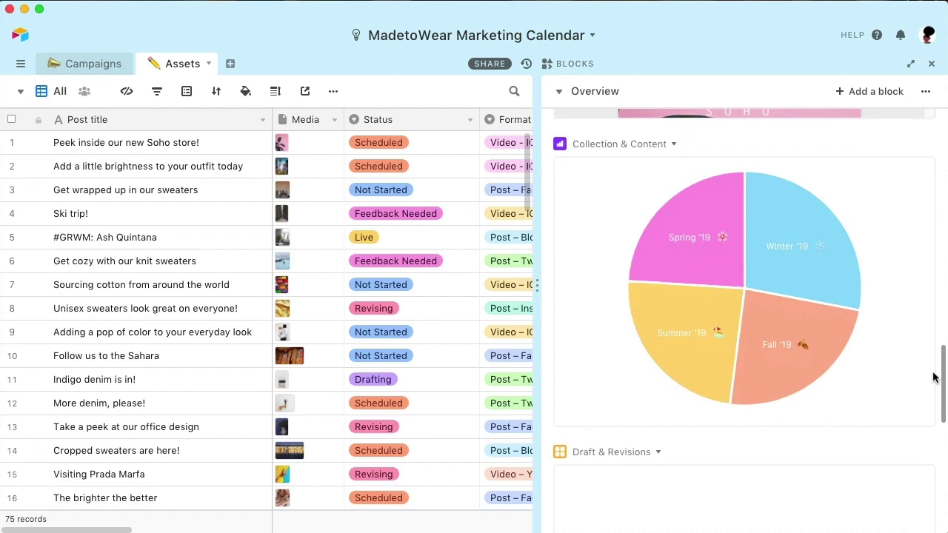
scroll(908, 236, "down", 5)
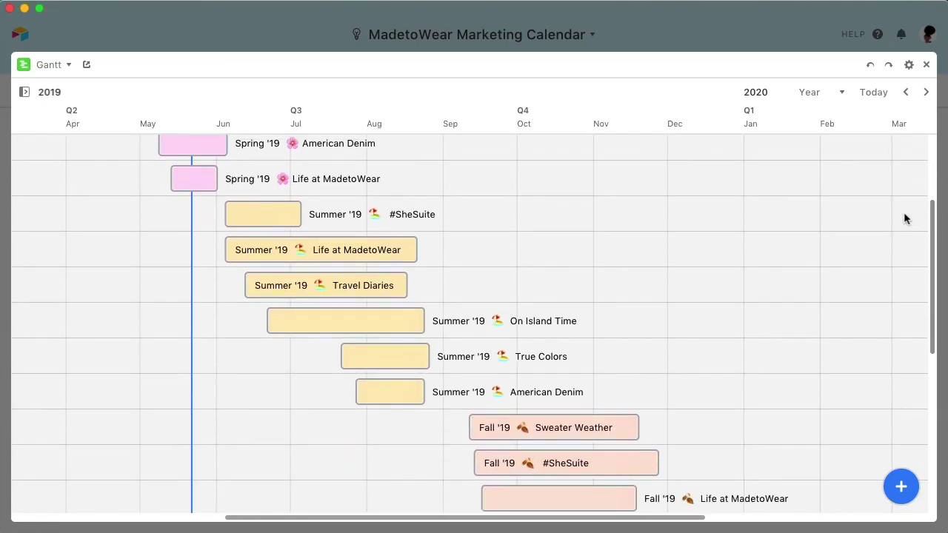
scroll(908, 236, "down", 4)
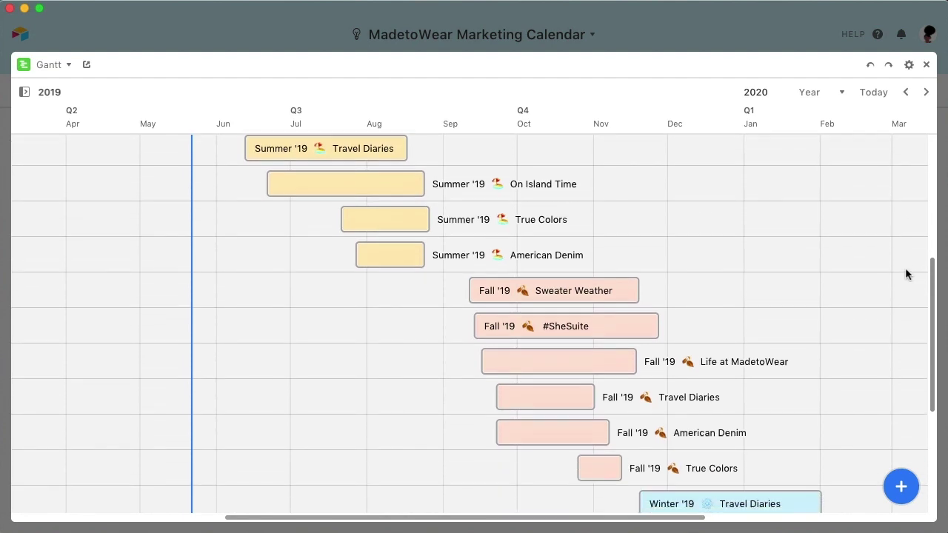
scroll(908, 289, "down", 2)
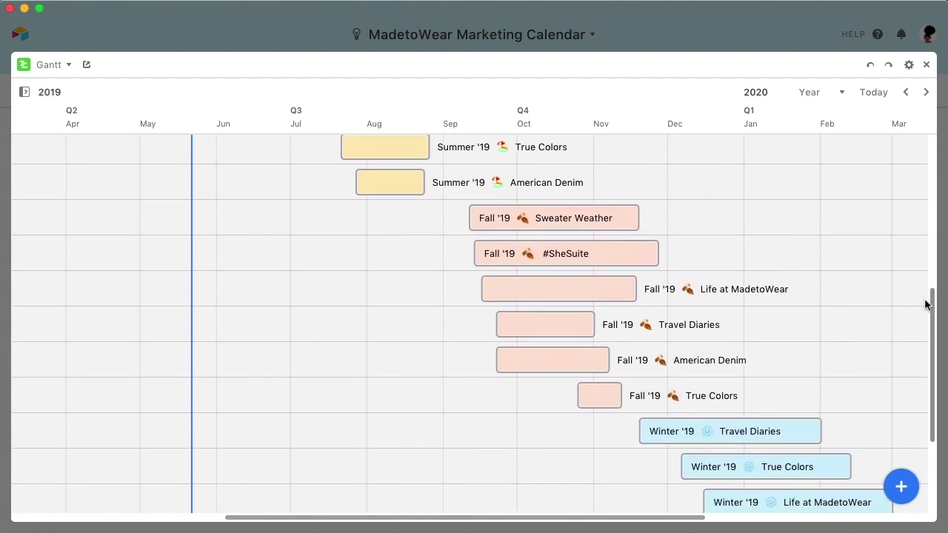
left_click_drag(921, 301, 912, 245)
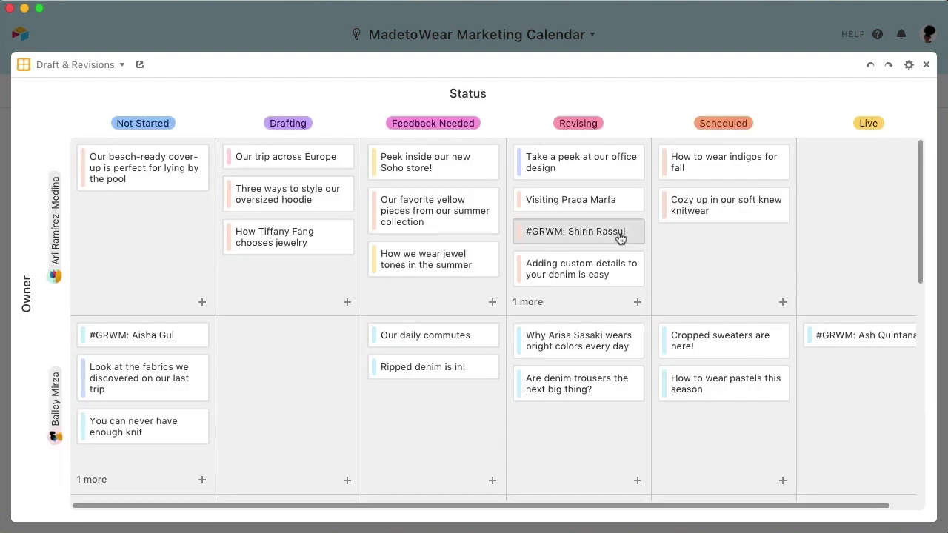
Step: In the Draft & Revisions block, move the first owner's #GRWM card from Revising to Scheduled in the second owner's row
left_click_drag(620, 233, 760, 435)
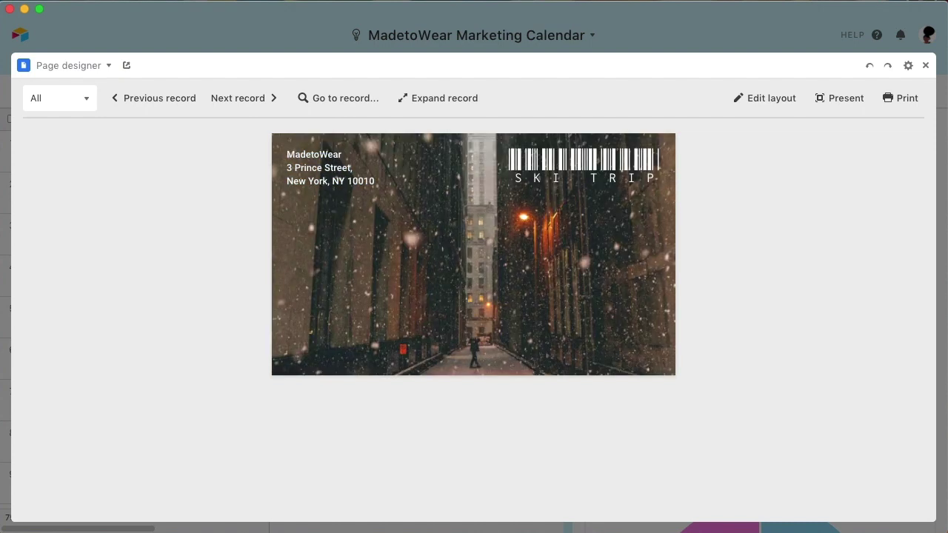
Step: Close the enlarged Page designer block and change the "Ski trip" post title to "Ski season is here"
left_click(925, 71)
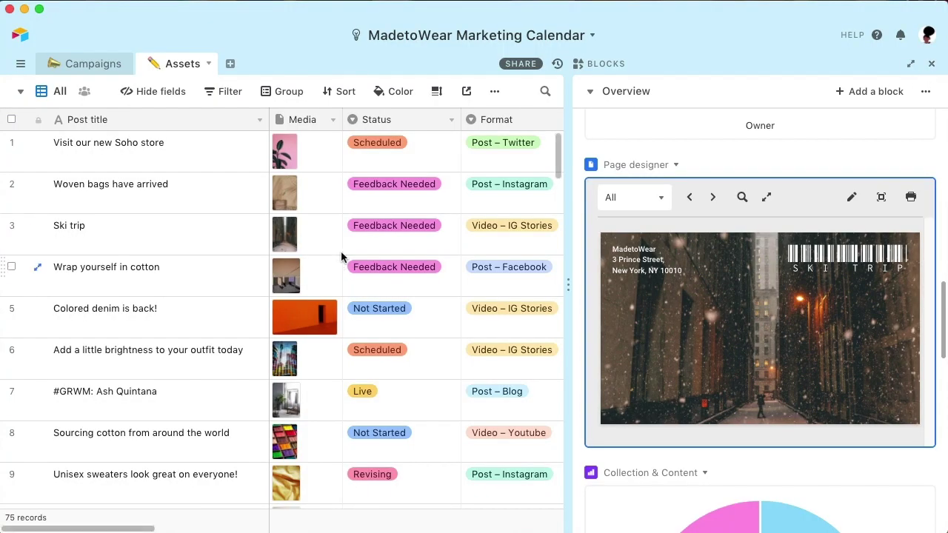
double_click(117, 237)
key("BackSpace")
key("BackSpace")
key("BackSpace")
key("BackSpace")
key("BackSpace")
type("season is here")
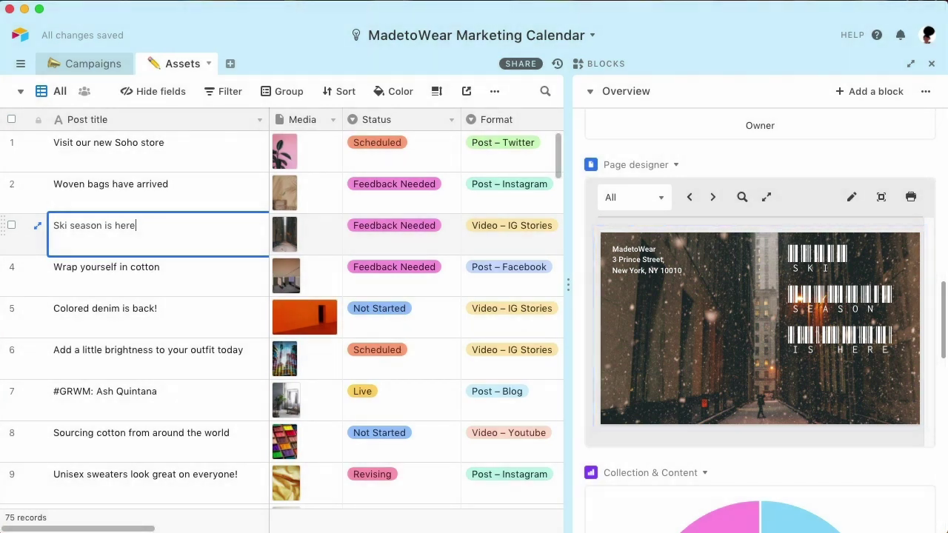
key("Escape")
Step: Check the list of available block dashboards and close it
left_click(589, 95)
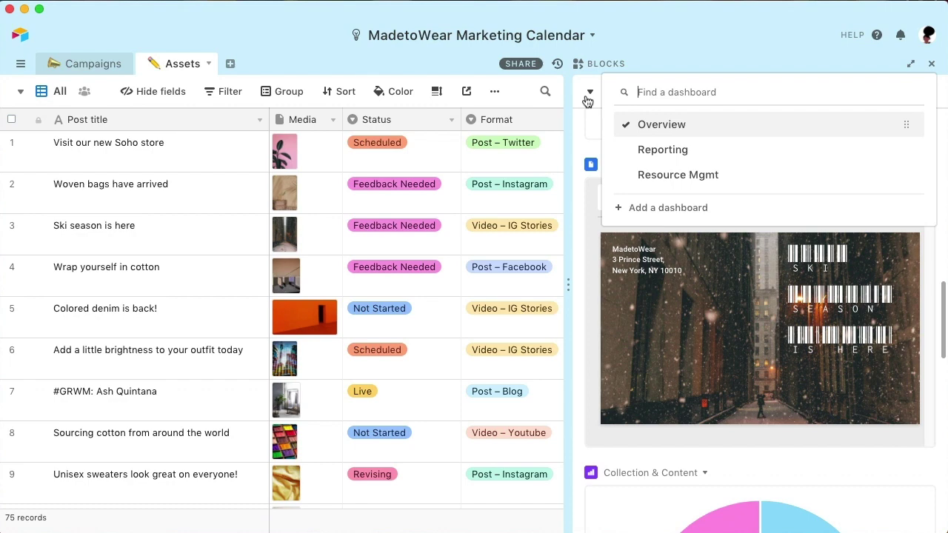
left_click(589, 95)
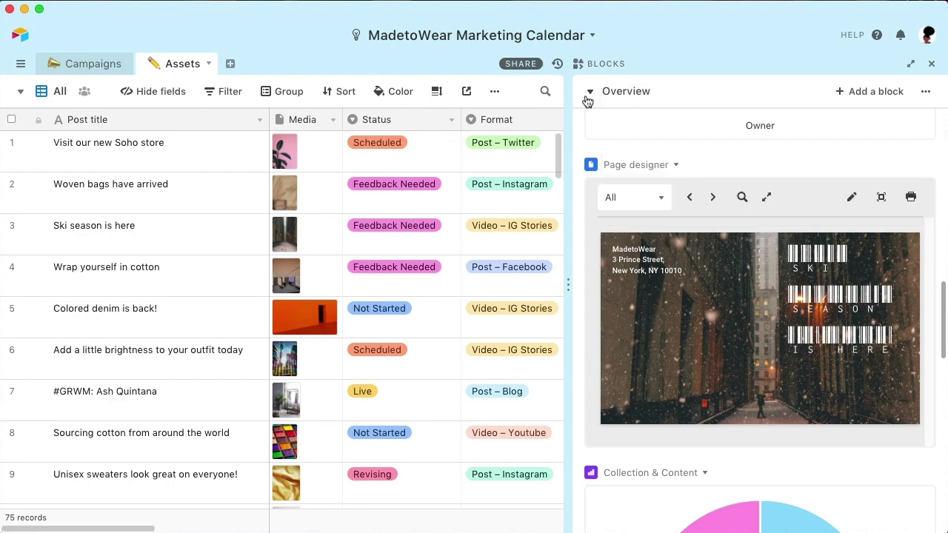